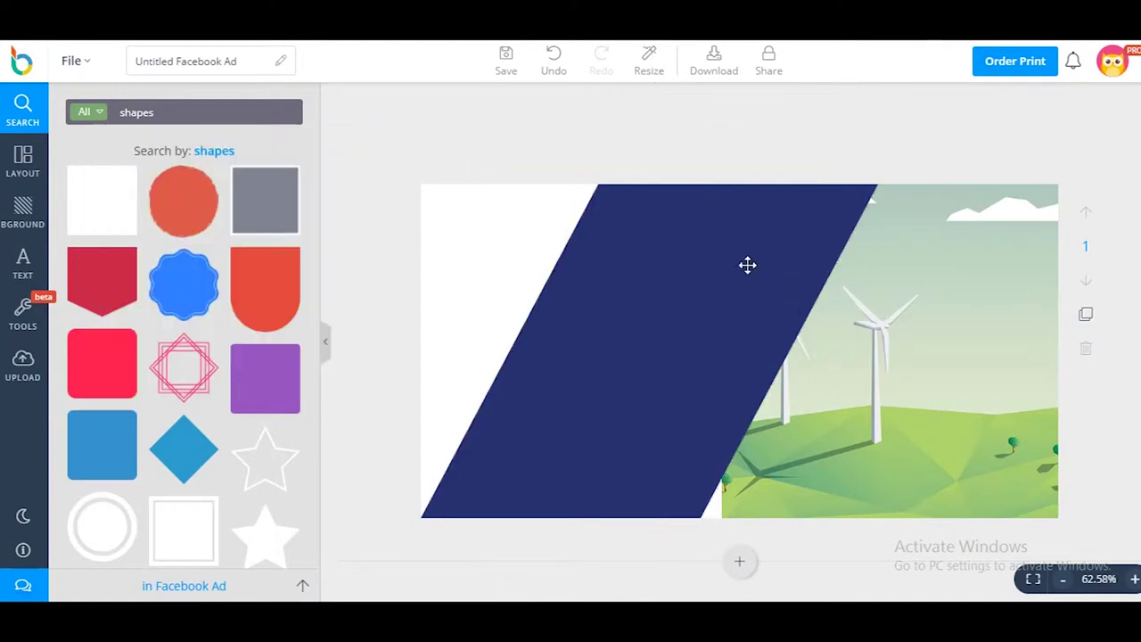
- Narrow the dark blue diagonal band and place a slanted dark blue rectangle across the design's lower middle, overlapping the landscape picture
{"action": "left_click_drag", "start_coordinate": [856, 431], "coordinate": [783, 292]}
{"action": "left_click_drag", "start_coordinate": [616, 503], "coordinate": [731, 384]}
{"action": "left_click_drag", "start_coordinate": [700, 441], "coordinate": [913, 399]}
{"action": "left_click_drag", "start_coordinate": [882, 349], "coordinate": [791, 509]}
{"action": "left_click_drag", "start_coordinate": [708, 528], "coordinate": [700, 544]}
{"action": "left_click_drag", "start_coordinate": [758, 453], "coordinate": [760, 449]}
{"action": "left_click", "coordinate": [772, 484]}
{"action": "left_click", "coordinate": [663, 453]}
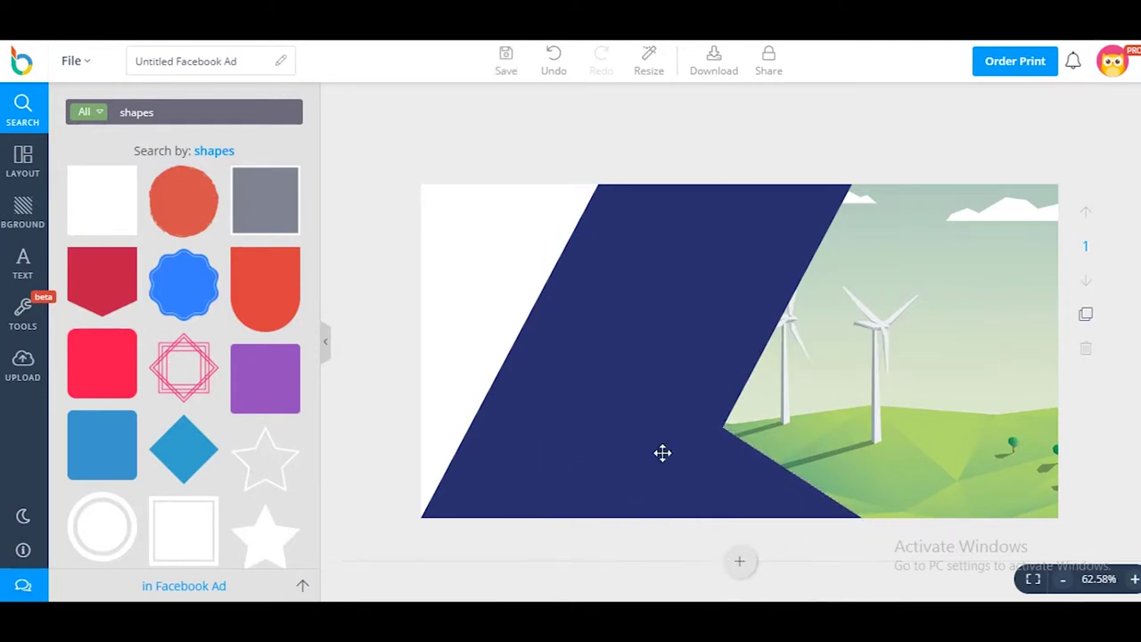
- Recolor the slanted rectangle at the design's lower left to the lighter blue 37489f
{"action": "left_click", "coordinate": [438, 408]}
{"action": "left_click", "coordinate": [769, 319]}
{"action": "left_click", "coordinate": [643, 320]}
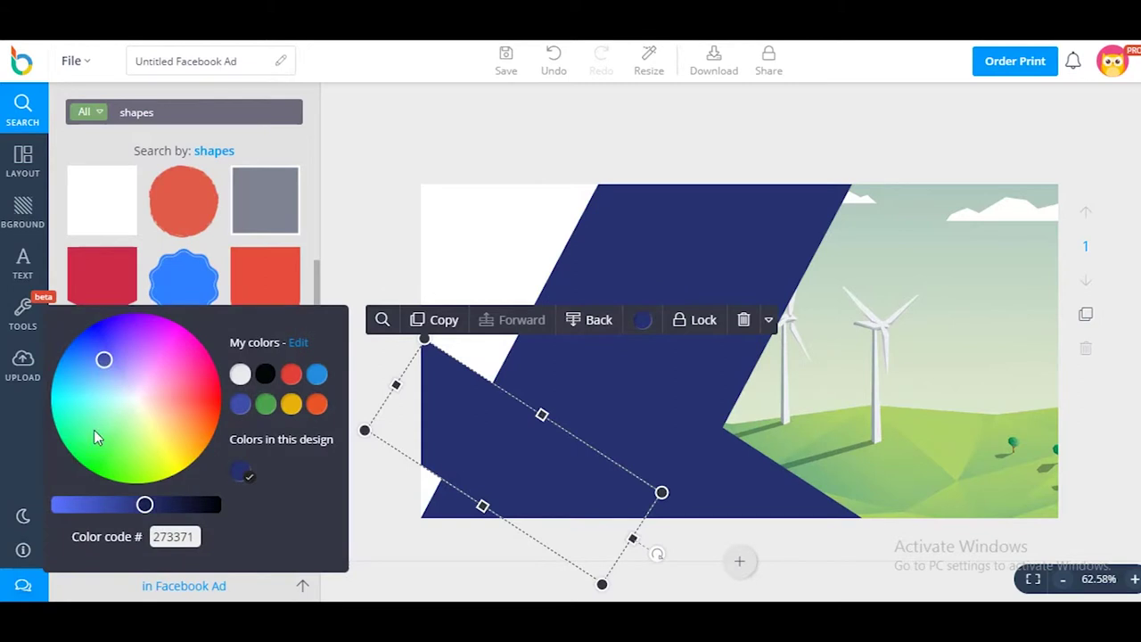
{"action": "left_click_drag", "start_coordinate": [145, 505], "coordinate": [109, 506]}
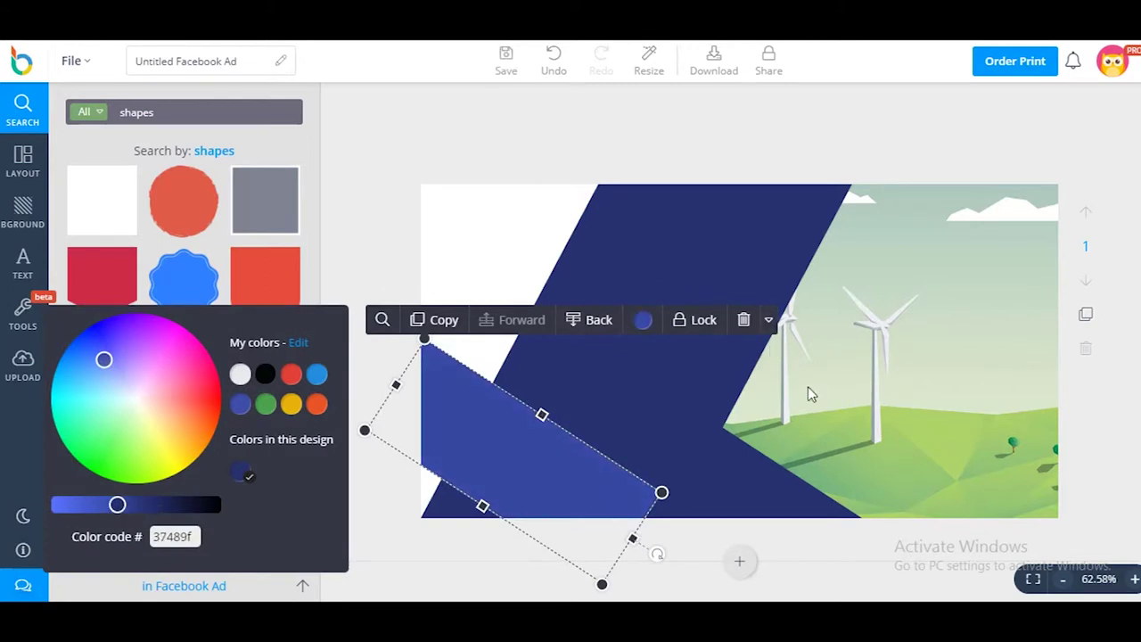
- Make the lighter blue rectangle semi-transparent and enlarge it to cover the lower left of the design
{"action": "left_click", "coordinate": [768, 319]}
{"action": "left_click_drag", "start_coordinate": [911, 376], "coordinate": [844, 375]}
{"action": "left_click_drag", "start_coordinate": [546, 442], "coordinate": [708, 474]}
{"action": "left_click_drag", "start_coordinate": [565, 416], "coordinate": [357, 239]}
{"action": "left_click", "coordinate": [1134, 489]}
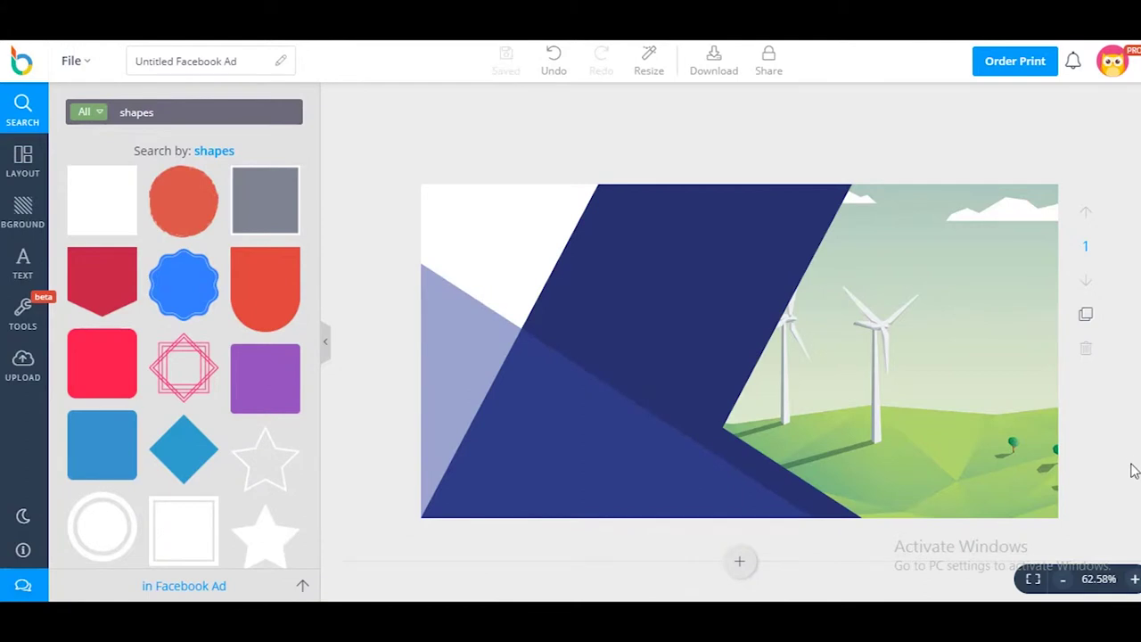
- Place a rotated rectangle over the design's white upper-left corner, along the edge of the dark blue band
{"action": "left_click", "coordinate": [701, 239]}
{"action": "left_click", "coordinate": [496, 152]}
{"action": "left_click_drag", "start_coordinate": [624, 282], "coordinate": [492, 234]}
{"action": "left_click_drag", "start_coordinate": [388, 551], "coordinate": [520, 298]}
{"action": "left_click_drag", "start_coordinate": [591, 199], "coordinate": [361, 411]}
{"action": "left_click_drag", "start_coordinate": [466, 341], "coordinate": [639, 70]}
{"action": "left_click_drag", "start_coordinate": [526, 239], "coordinate": [521, 225]}
- Fill the upper-left rectangle with yellow and send it behind the blue shapes
{"action": "left_click", "coordinate": [632, 363]}
{"action": "left_click", "coordinate": [180, 241]}
{"action": "left_click", "coordinate": [576, 362]}
{"action": "left_click", "coordinate": [882, 155]}
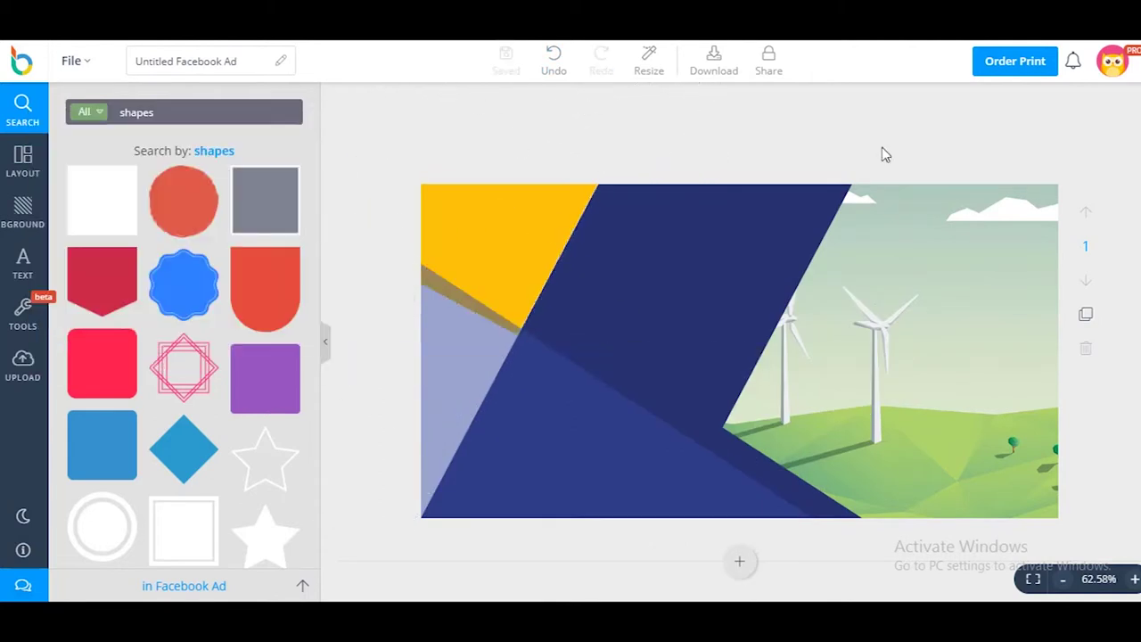
- Extend the yellow shape down the design's left side, adjust its fill color, and undo the extra sideways shift
{"action": "left_click", "coordinate": [468, 190]}
{"action": "left_click_drag", "start_coordinate": [421, 282], "coordinate": [304, 492]}
{"action": "left_click", "coordinate": [627, 572]}
{"action": "left_click", "coordinate": [168, 468]}
{"action": "left_click", "coordinate": [744, 153]}
{"action": "left_click_drag", "start_coordinate": [519, 240], "coordinate": [545, 239]}
{"action": "key", "text": "ctrl+z"}
- Add a square shape over the left of the design, widen it and fill it with blue
{"action": "left_click_drag", "start_coordinate": [102, 200], "coordinate": [458, 432]}
{"action": "left_click_drag", "start_coordinate": [500, 292], "coordinate": [634, 291]}
{"action": "left_click", "coordinate": [691, 496]}
{"action": "left_click", "coordinate": [291, 345]}
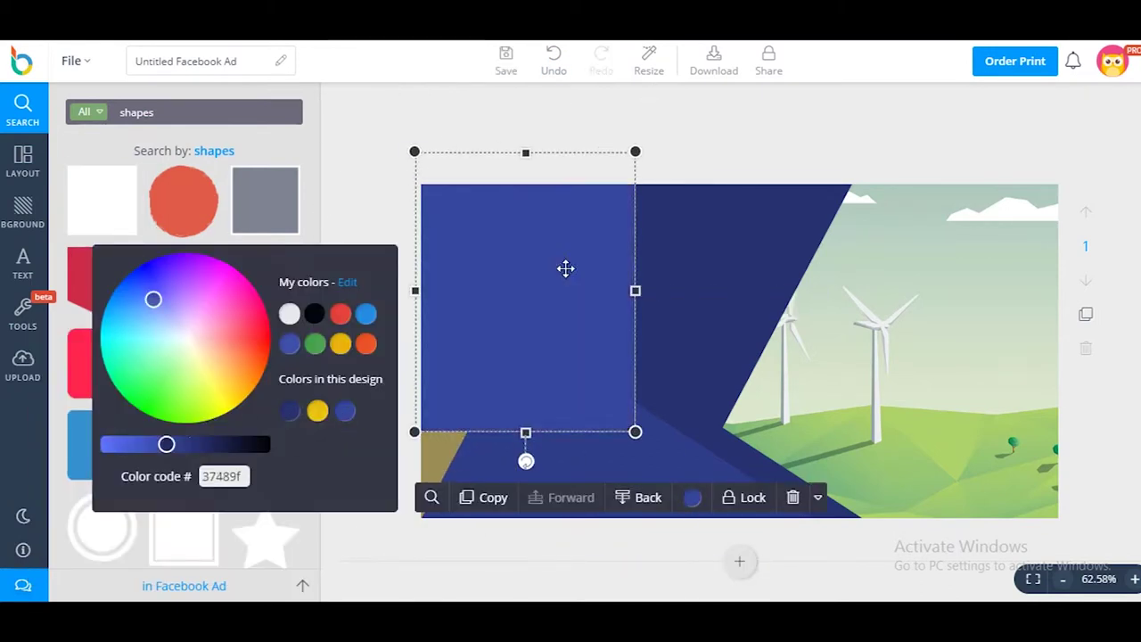
- Rotate the new square parallel to the diagonal band and fit it to the left side, leaving a thin yellow strip
{"action": "left_click_drag", "start_coordinate": [527, 461], "coordinate": [451, 444]}
{"action": "left_click_drag", "start_coordinate": [519, 350], "coordinate": [431, 380]}
{"action": "left_click_drag", "start_coordinate": [363, 473], "coordinate": [355, 469]}
{"action": "left_click_drag", "start_coordinate": [431, 383], "coordinate": [467, 345]}
{"action": "left_click", "coordinate": [813, 141]}
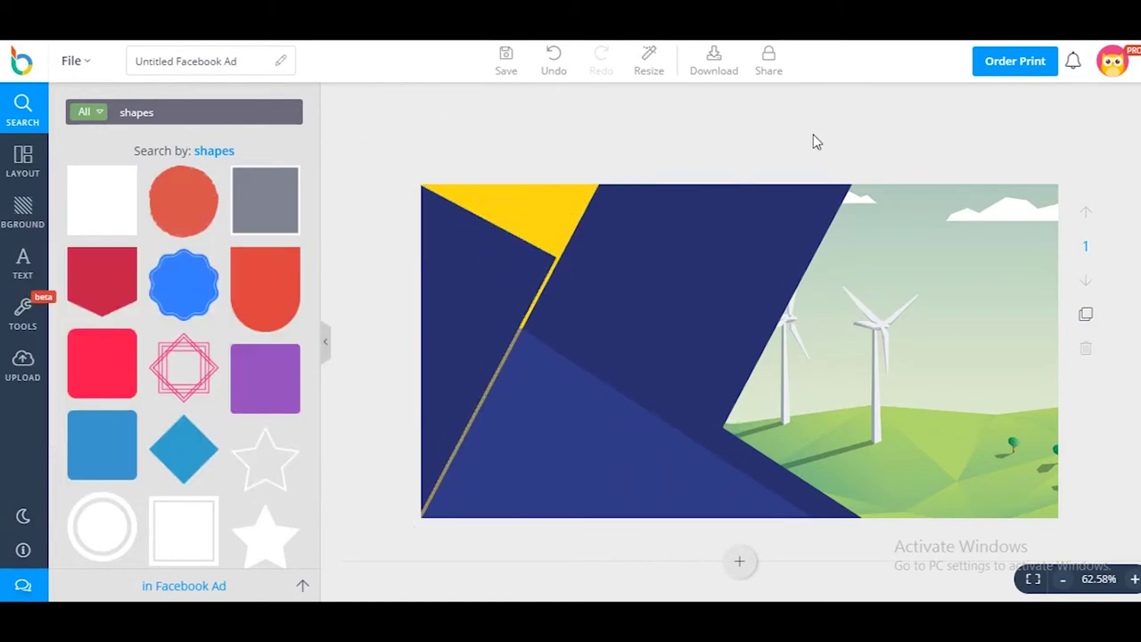
- Shift the left dark blue shape and the yellow shape outward to widen the diagonal yellow strip and corner
{"action": "left_click", "coordinate": [656, 259]}
{"action": "left_click_drag", "start_coordinate": [554, 264], "coordinate": [597, 287]}
{"action": "left_click", "coordinate": [549, 209]}
{"action": "left_click", "coordinate": [504, 346]}
{"action": "left_click_drag", "start_coordinate": [502, 367], "coordinate": [526, 416]}
{"action": "left_click", "coordinate": [886, 132]}
- Add another square, rotate it parallel to the diagonals, and fit it inside the yellow top corner
{"action": "left_click_drag", "start_coordinate": [102, 201], "coordinate": [575, 195]}
{"action": "left_click_drag", "start_coordinate": [576, 263], "coordinate": [542, 261]}
{"action": "left_click_drag", "start_coordinate": [540, 176], "coordinate": [445, 129]}
{"action": "left_click_drag", "start_coordinate": [511, 205], "coordinate": [503, 221]}
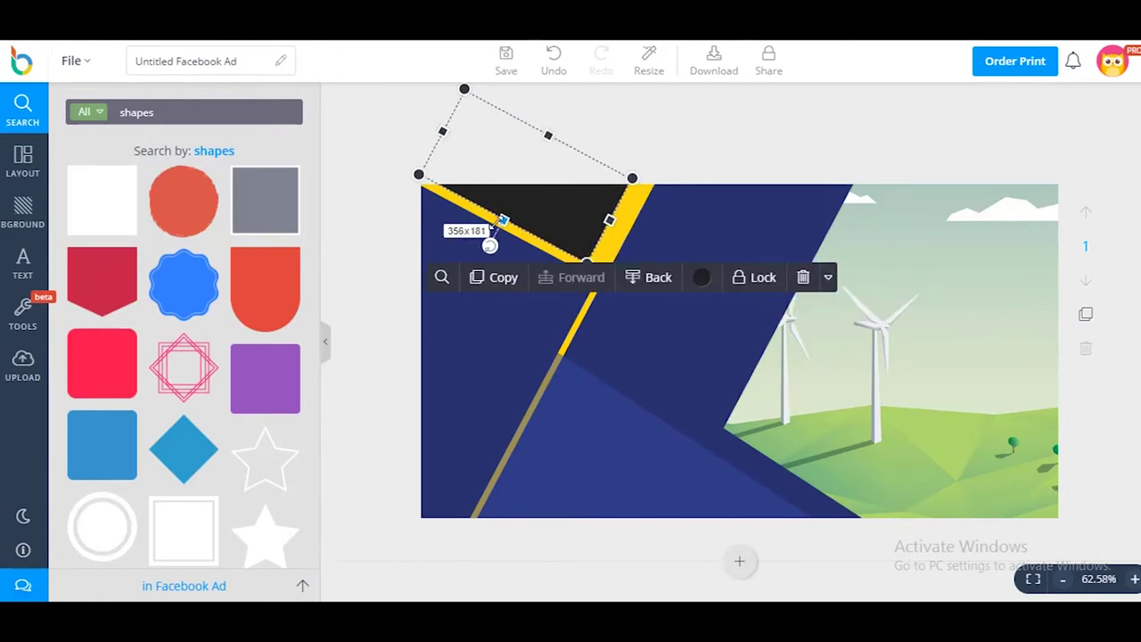
{"action": "left_click_drag", "start_coordinate": [608, 218], "coordinate": [625, 226]}
- Recolor the rotated square in the top corner to bright yellow
{"action": "left_click", "coordinate": [698, 297]}
{"action": "left_click", "coordinate": [322, 447]}
{"action": "mouse_move", "coordinate": [222, 425]}
{"action": "left_mouse_down"}
{"action": "mouse_move", "coordinate": [219, 409]}
{"action": "mouse_move", "coordinate": [220, 424]}
{"action": "left_mouse_up"}
{"action": "left_click", "coordinate": [816, 140]}
- Add a smaller square, rotate it parallel to the diagonals, and nest it inside the bright yellow corner shape
{"action": "left_click_drag", "start_coordinate": [103, 200], "coordinate": [570, 189]}
{"action": "left_click_drag", "start_coordinate": [571, 262], "coordinate": [535, 252]}
{"action": "left_click_drag", "start_coordinate": [569, 200], "coordinate": [619, 217]}
{"action": "left_click_drag", "start_coordinate": [505, 151], "coordinate": [478, 138]}
{"action": "left_click_drag", "start_coordinate": [549, 200], "coordinate": [544, 198]}
- Recolor the innermost corner shape to a light orange
{"action": "left_click", "coordinate": [732, 284]}
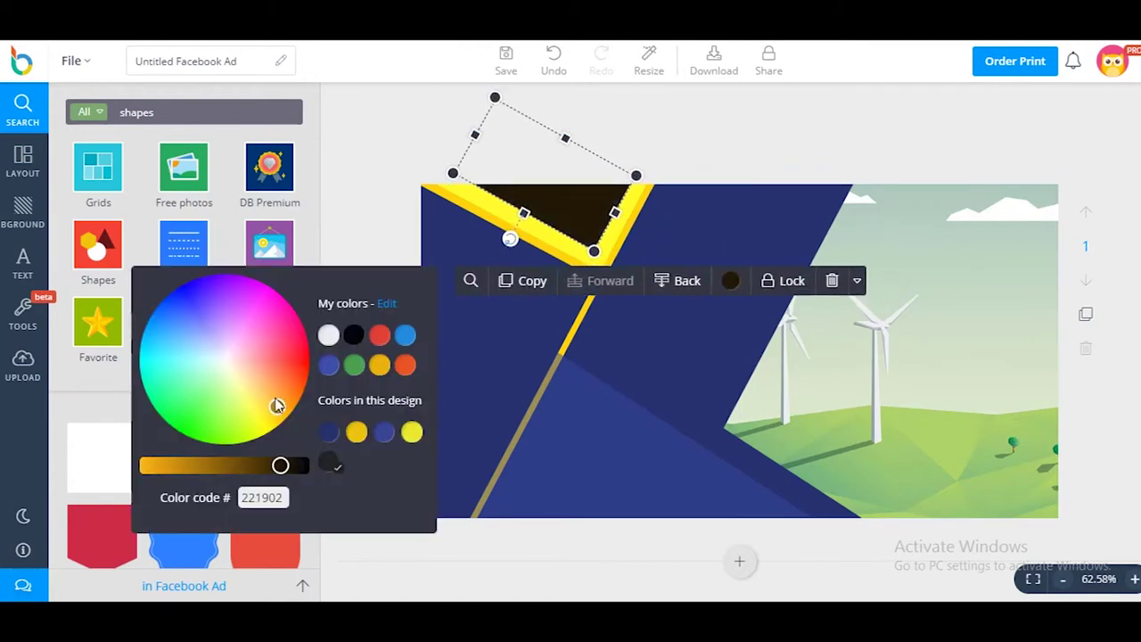
{"action": "left_click", "coordinate": [288, 399]}
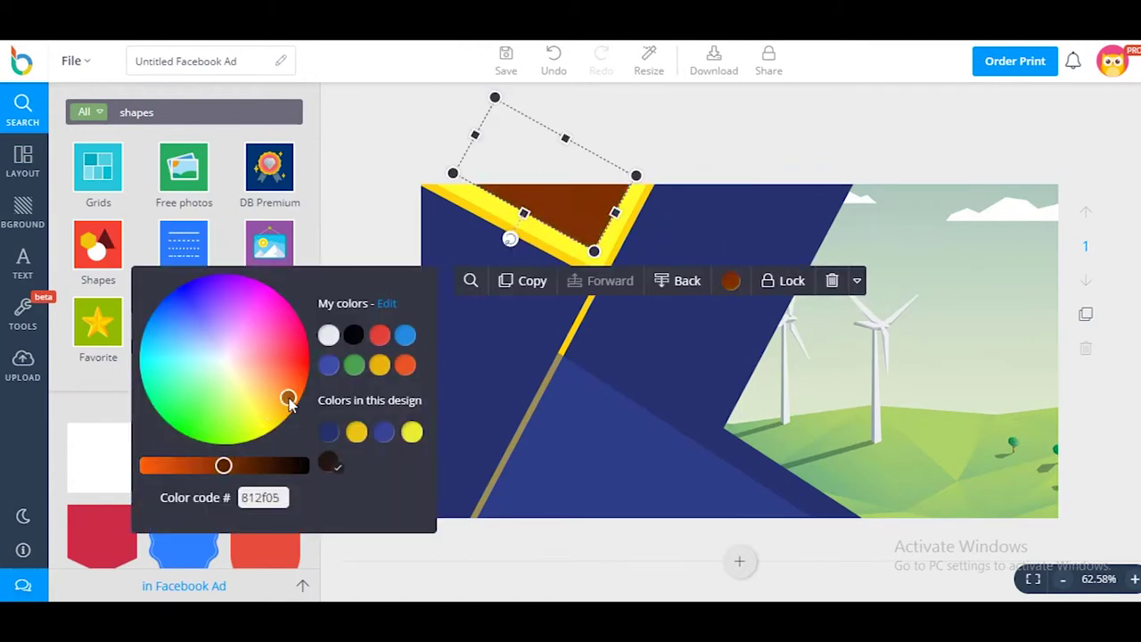
{"action": "left_click_drag", "start_coordinate": [288, 399], "coordinate": [275, 404]}
{"action": "left_click", "coordinate": [730, 124]}
- Add a small amber horizontal bar near the design's lower middle, beside the picture's edge
{"action": "left_click_drag", "start_coordinate": [224, 465], "coordinate": [716, 366]}
{"action": "left_click_drag", "start_coordinate": [716, 410], "coordinate": [716, 343]}
{"action": "mouse_move", "coordinate": [758, 333]}
{"action": "left_mouse_down"}
{"action": "mouse_move", "coordinate": [769, 333]}
{"action": "mouse_move", "coordinate": [759, 334]}
{"action": "left_mouse_up"}
{"action": "left_click_drag", "start_coordinate": [734, 336], "coordinate": [700, 463]}
{"action": "left_click", "coordinate": [915, 416]}
{"action": "left_click", "coordinate": [540, 328]}
- Place a shorter bright yellow bar just below and to the right of the amber bar
{"action": "left_click", "coordinate": [818, 356]}
{"action": "left_click_drag", "start_coordinate": [731, 466], "coordinate": [729, 465]}
{"action": "left_click", "coordinate": [973, 436]}
{"action": "left_click", "coordinate": [655, 349]}
{"action": "left_click", "coordinate": [1137, 523]}
- Add a diamond at the design's lower-right corner, fill it with yellow and make it semi-transparent
{"action": "left_click_drag", "start_coordinate": [94, 437], "coordinate": [847, 294]}
{"action": "left_click_drag", "start_coordinate": [897, 357], "coordinate": [1032, 464]}
{"action": "left_click", "coordinate": [994, 358]}
{"action": "left_click", "coordinate": [619, 273]}
{"action": "left_click", "coordinate": [1120, 358]}
{"action": "left_click", "coordinate": [1059, 413]}
{"action": "left_click_drag", "start_coordinate": [1115, 414], "coordinate": [1056, 414]}
- Duplicate the semi-transparent diamond, offset the copy to the right, and recolor it dark blue
{"action": "left_click", "coordinate": [790, 360]}
{"action": "left_click", "coordinate": [994, 357]}
{"action": "mouse_move", "coordinate": [1012, 459]}
{"action": "left_mouse_down"}
{"action": "mouse_move", "coordinate": [1030, 459]}
{"action": "mouse_move", "coordinate": [1017, 460]}
{"action": "left_mouse_up"}
{"action": "left_click", "coordinate": [648, 271]}
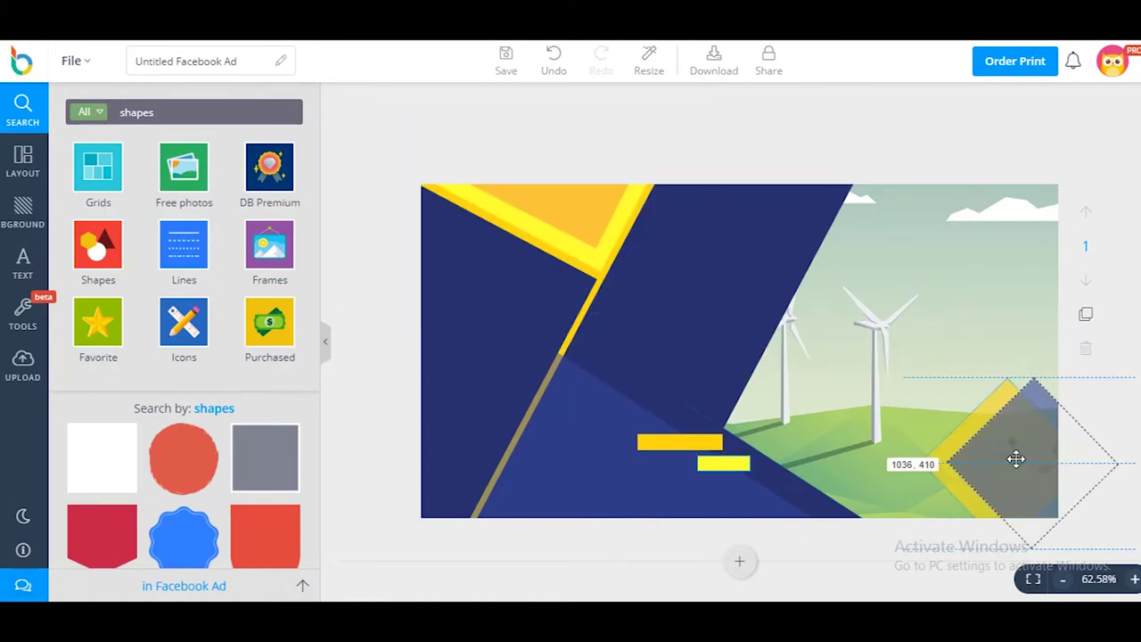
- Upload the image Party-Like-Gatsby.jpg from the computer
{"action": "left_click", "coordinate": [23, 365]}
{"action": "left_click", "coordinate": [157, 295]}
{"action": "scroll", "coordinate": [356, 223], "scroll_direction": "down", "scroll_amount": 5}
{"action": "left_click", "coordinate": [513, 161]}
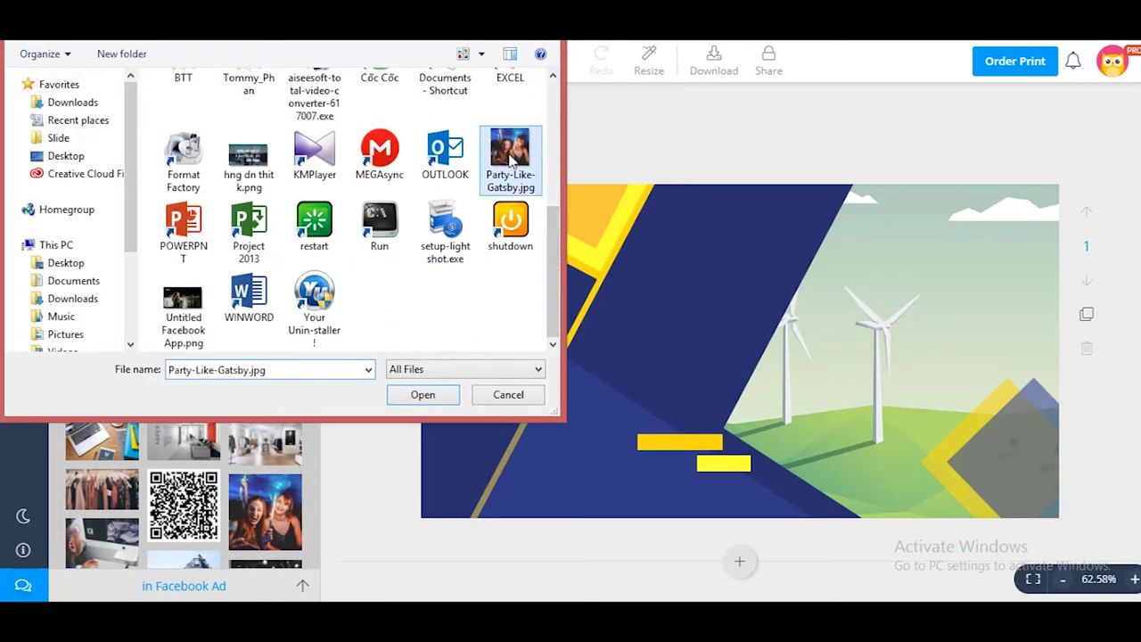
{"action": "double_click", "coordinate": [512, 162]}
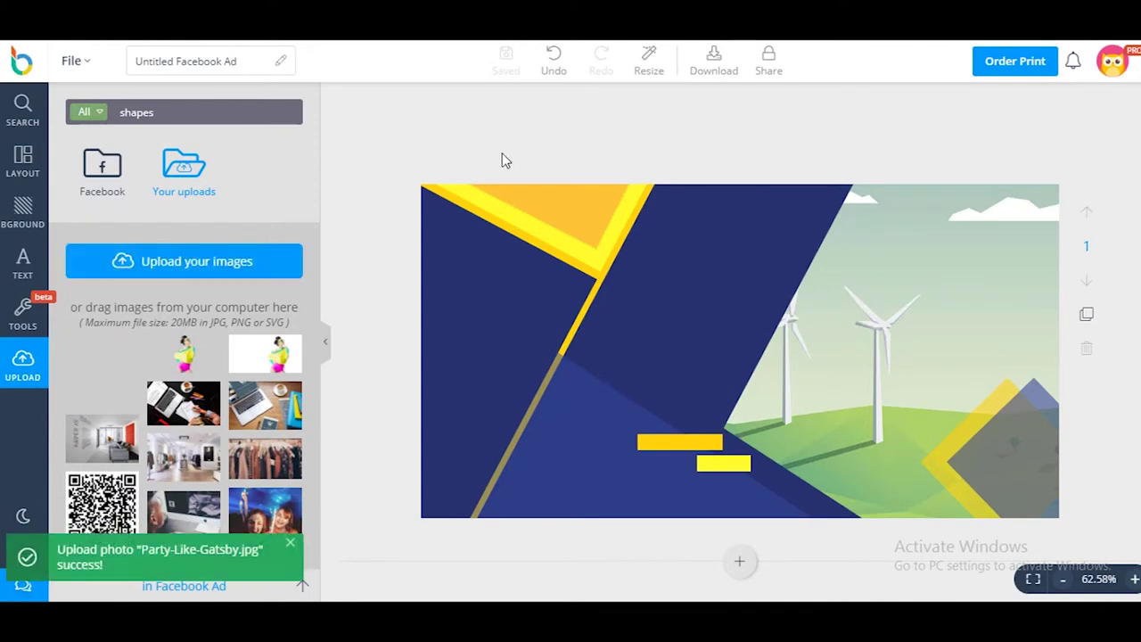
- Replace the wind turbine picture with the uploaded party photo, enlarging and repositioning it within its frame
{"action": "left_click_drag", "start_coordinate": [102, 370], "coordinate": [899, 350]}
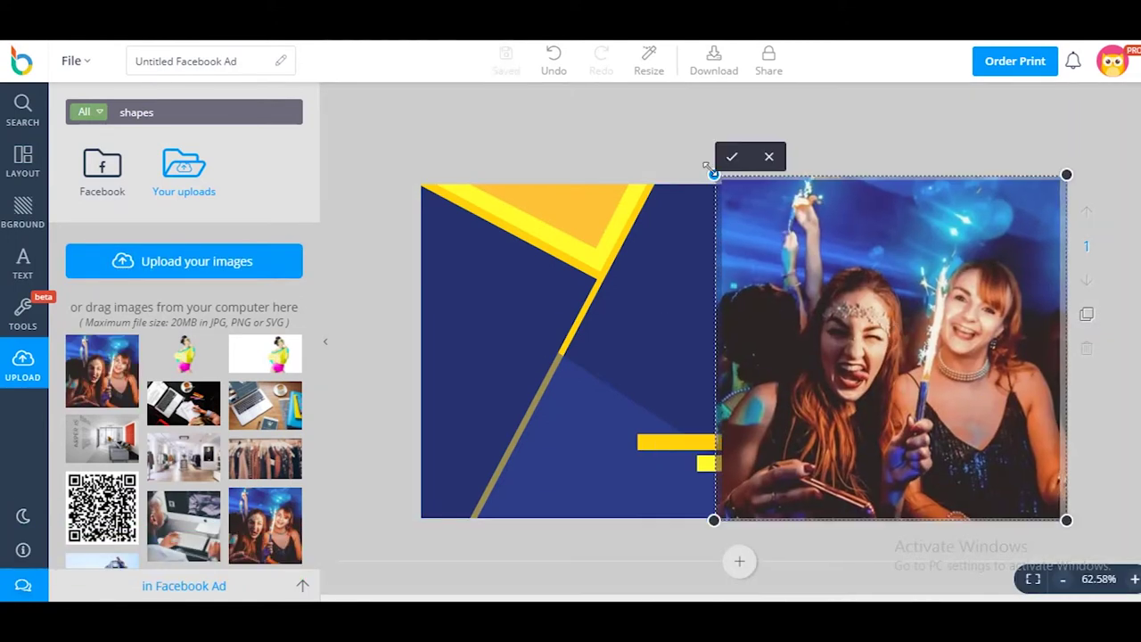
{"action": "left_click_drag", "start_coordinate": [719, 180], "coordinate": [651, 112]}
{"action": "left_click_drag", "start_coordinate": [892, 319], "coordinate": [961, 313]}
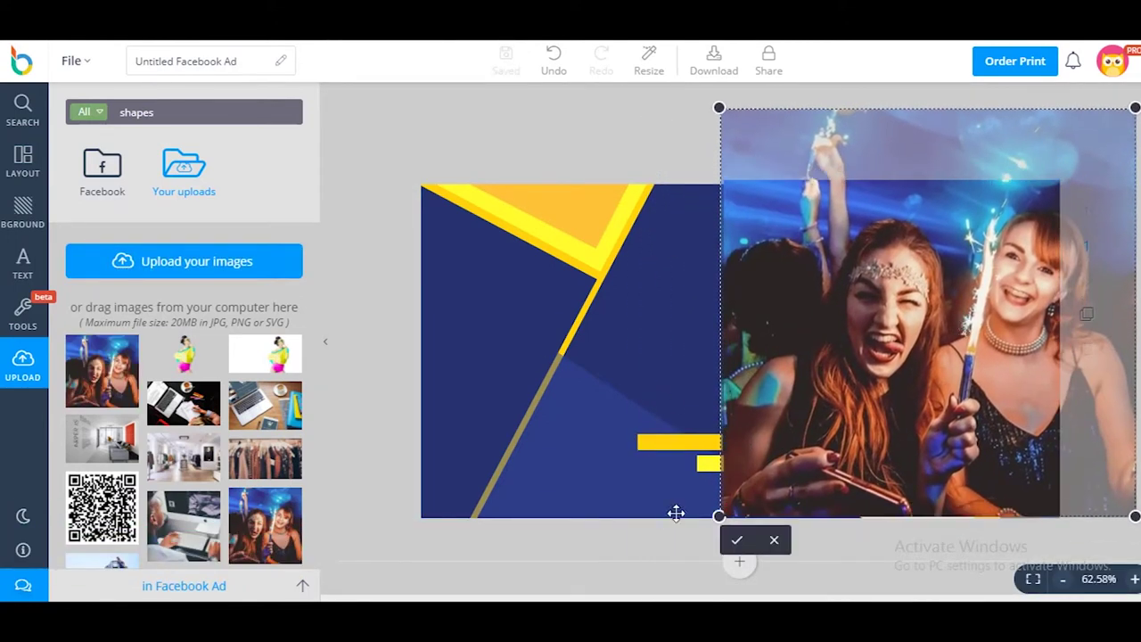
{"action": "left_click", "coordinate": [737, 539]}
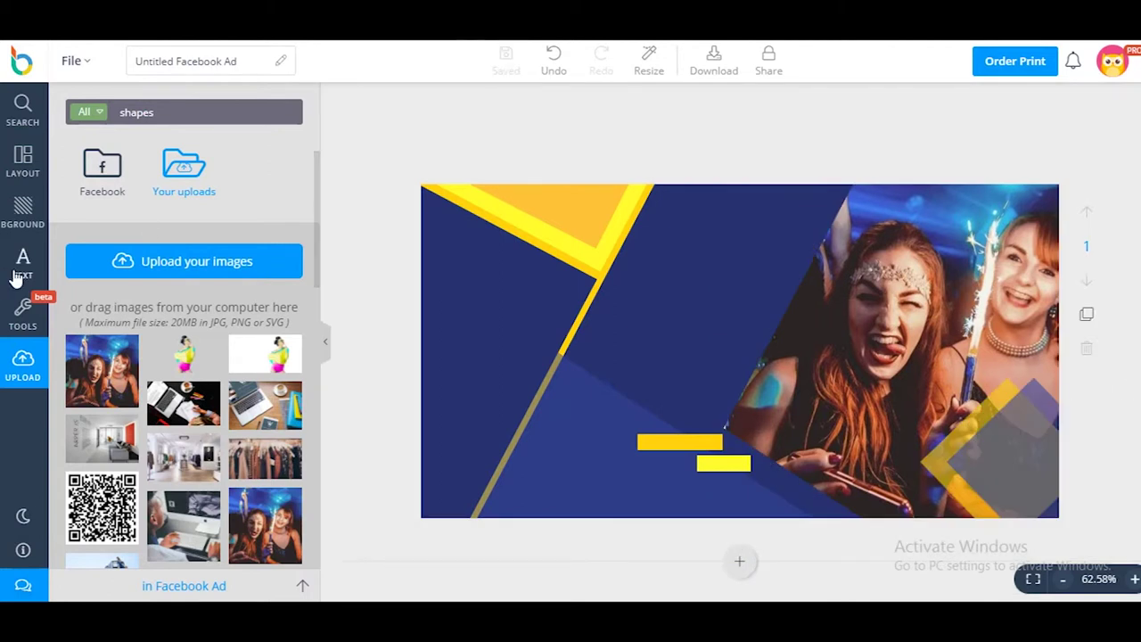
- Add the heading "MUSIC PARTY" at the left of the design and color it ffc107
{"action": "left_click", "coordinate": [17, 278]}
{"action": "left_click_drag", "start_coordinate": [128, 199], "coordinate": [510, 304]}
{"action": "type", "text": "MUSIC PARTY"}
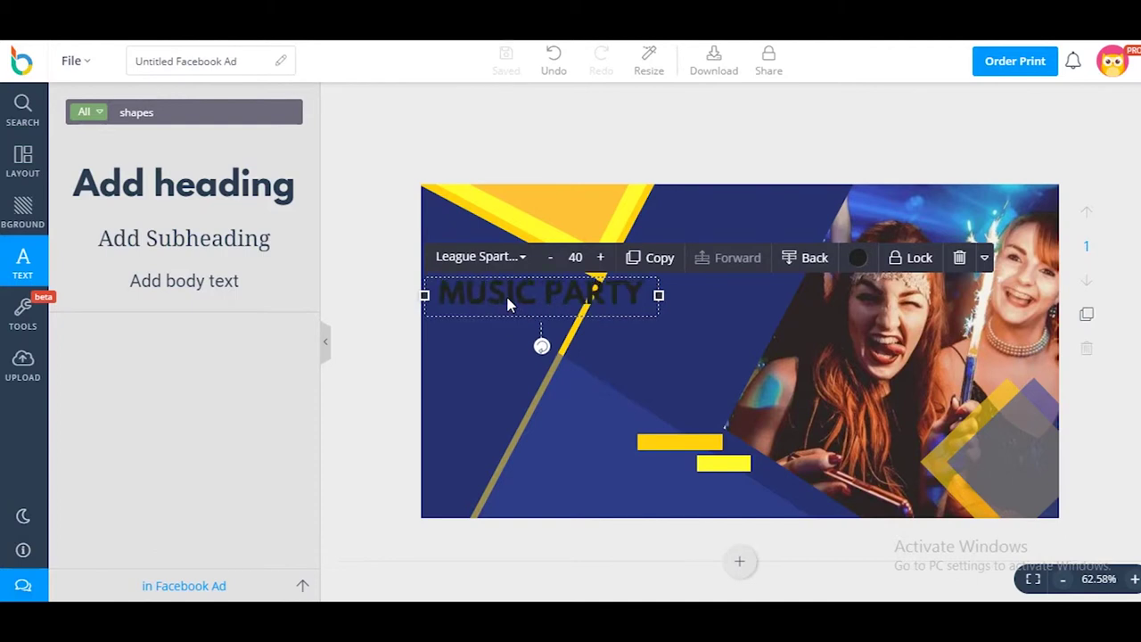
{"action": "left_click", "coordinate": [858, 258]}
{"action": "left_click", "coordinate": [349, 341]}
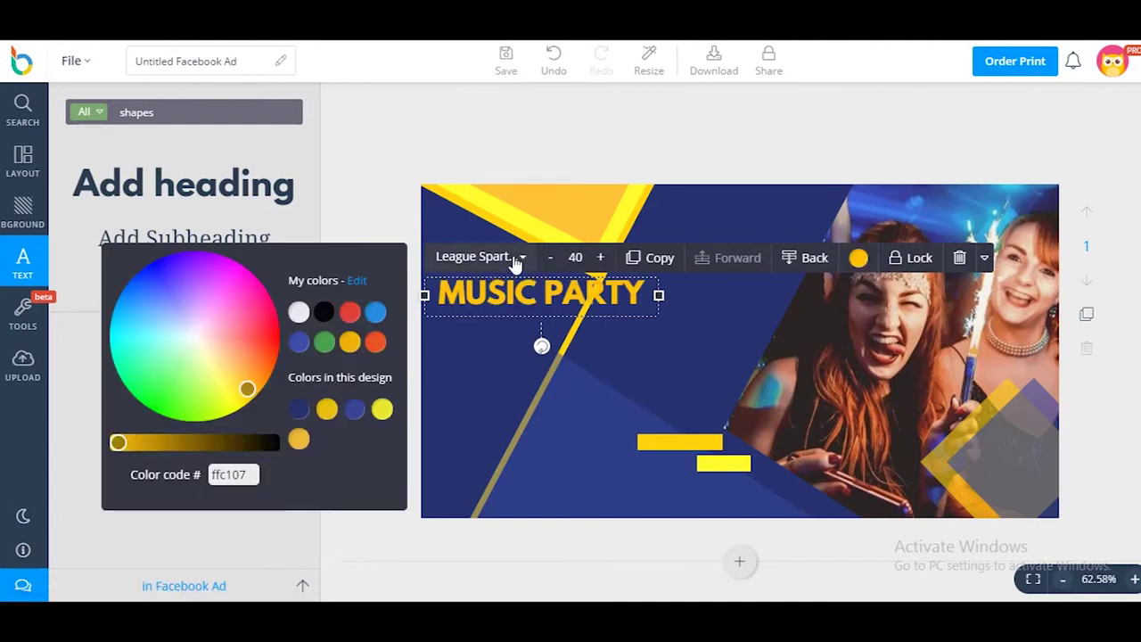
- Format the heading in Montserrat bold at size 42 and narrow its box so it wraps onto two lines
{"action": "left_click", "coordinate": [515, 259]}
{"action": "left_click", "coordinate": [528, 370]}
{"action": "left_click", "coordinate": [580, 257]}
{"action": "left_click", "coordinate": [581, 258]}
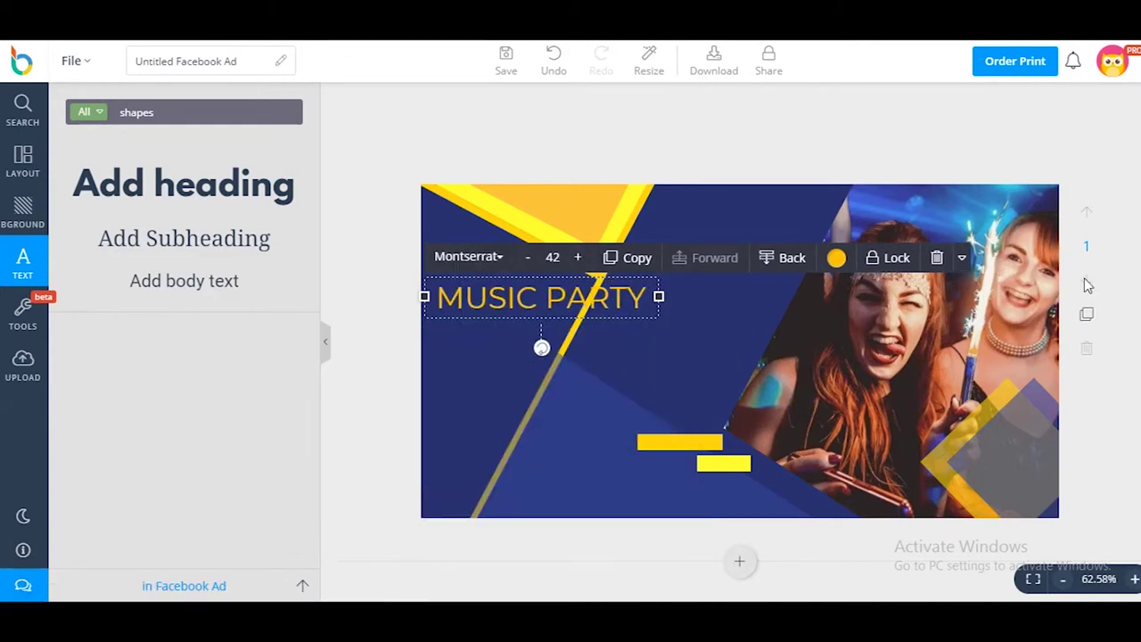
{"action": "left_click", "coordinate": [962, 257]}
{"action": "left_click", "coordinate": [981, 313]}
{"action": "left_click_drag", "start_coordinate": [660, 297], "coordinate": [565, 314]}
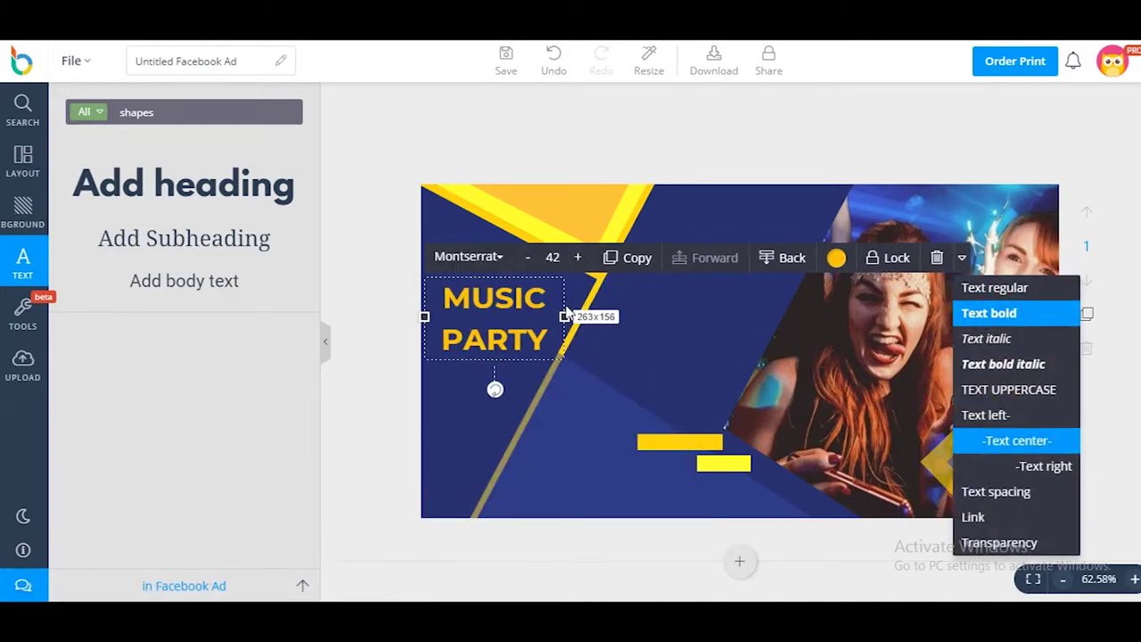
- Change the heading to "DJ MUSIC PARTY", left-align it, and set its line height to 1
{"action": "double_click", "coordinate": [560, 307]}
{"action": "left_click", "coordinate": [444, 297]}
{"action": "type", "text": "DJ"}
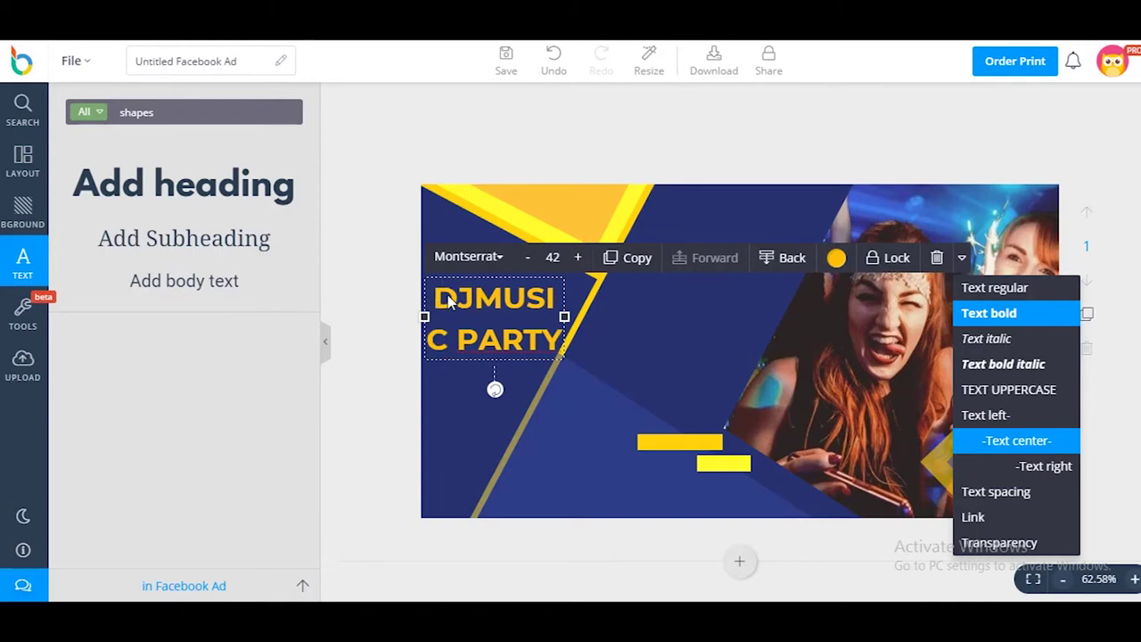
{"action": "left_click", "coordinate": [985, 415]}
{"action": "left_click", "coordinate": [997, 491]}
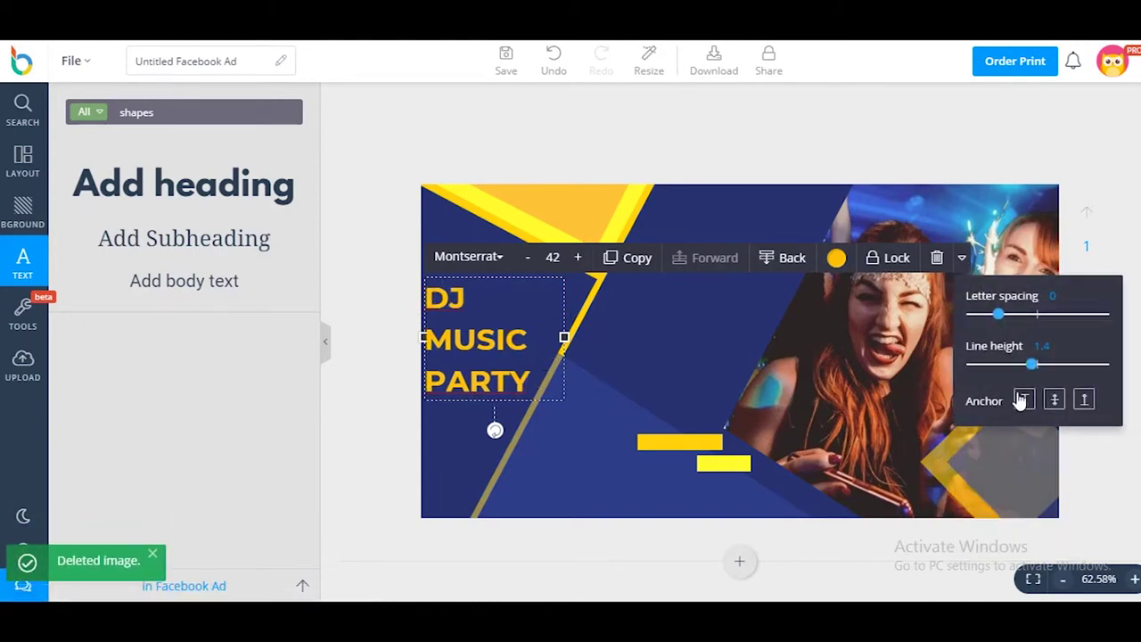
{"action": "left_click_drag", "start_coordinate": [1033, 369], "coordinate": [1006, 370]}
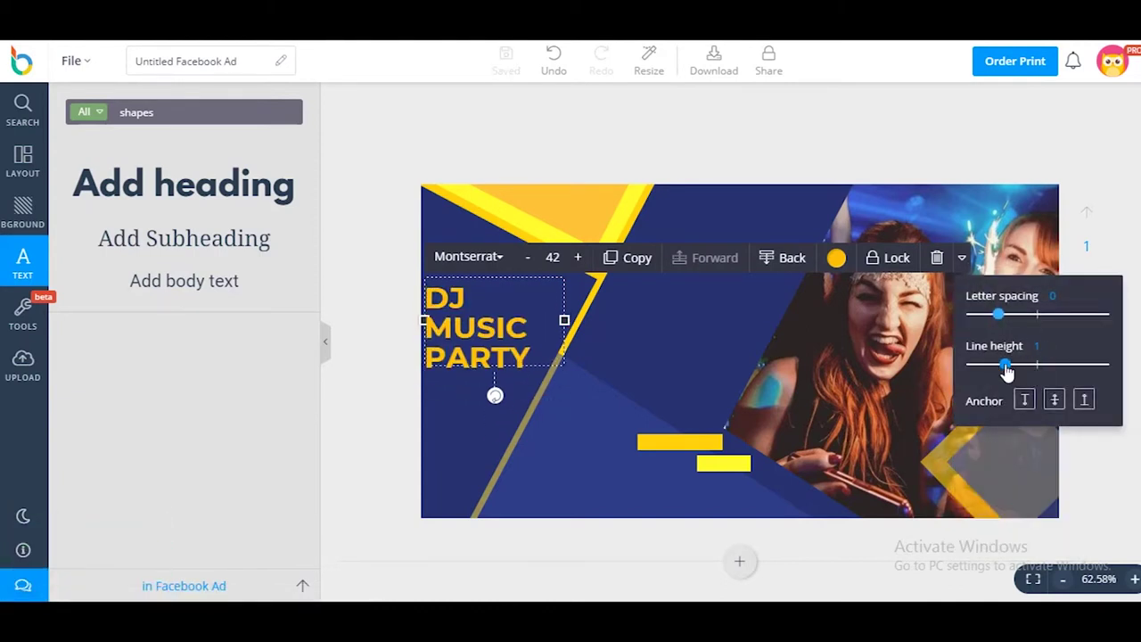
- Move the heading slightly up and recolor it to bright yellow fffd2c
{"action": "left_click", "coordinate": [824, 262]}
{"action": "left_click_drag", "start_coordinate": [488, 274], "coordinate": [493, 247]}
{"action": "left_click", "coordinate": [842, 231]}
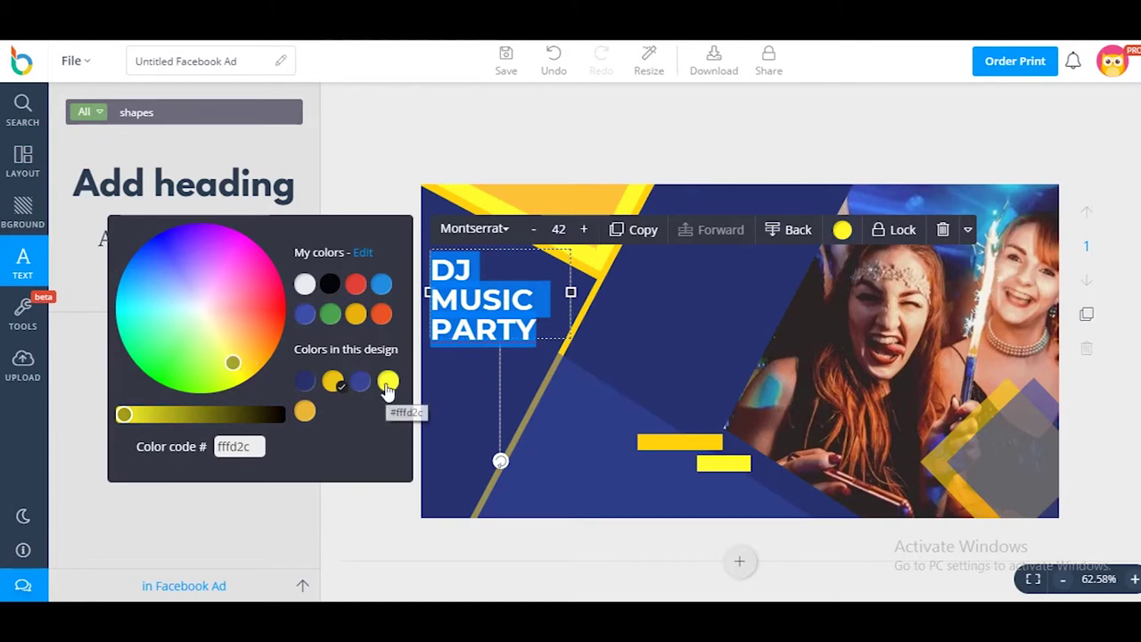
{"action": "left_click", "coordinate": [650, 135]}
- Add a dotted line from the line graphics beneath the heading, color it white, and fit it to about 246 wide
{"action": "left_click", "coordinate": [23, 107]}
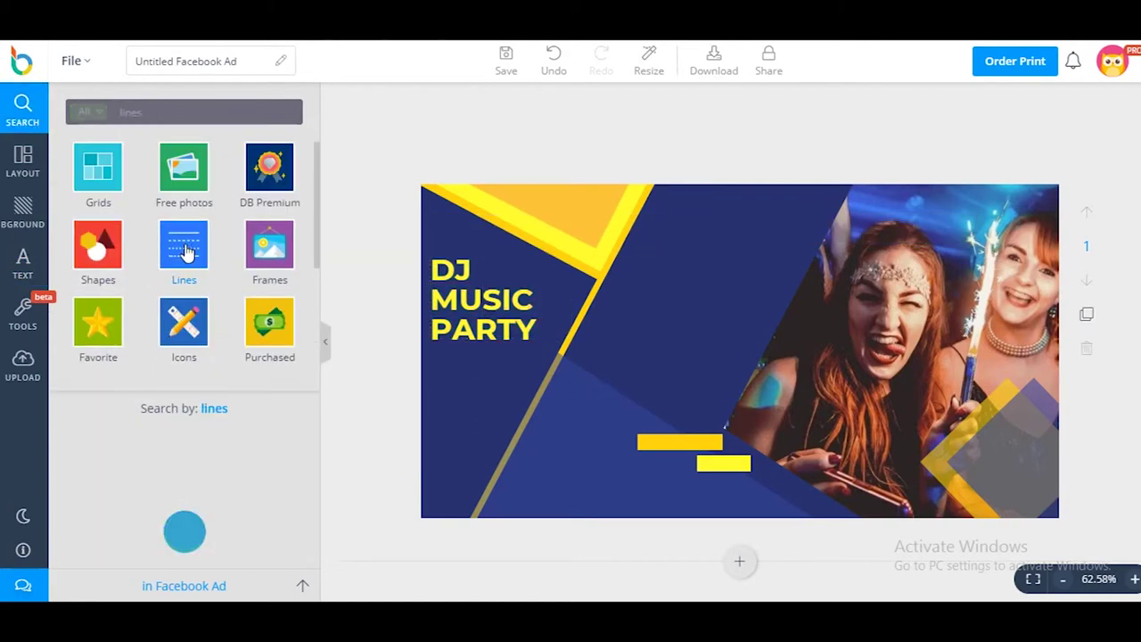
{"action": "left_click", "coordinate": [184, 250]}
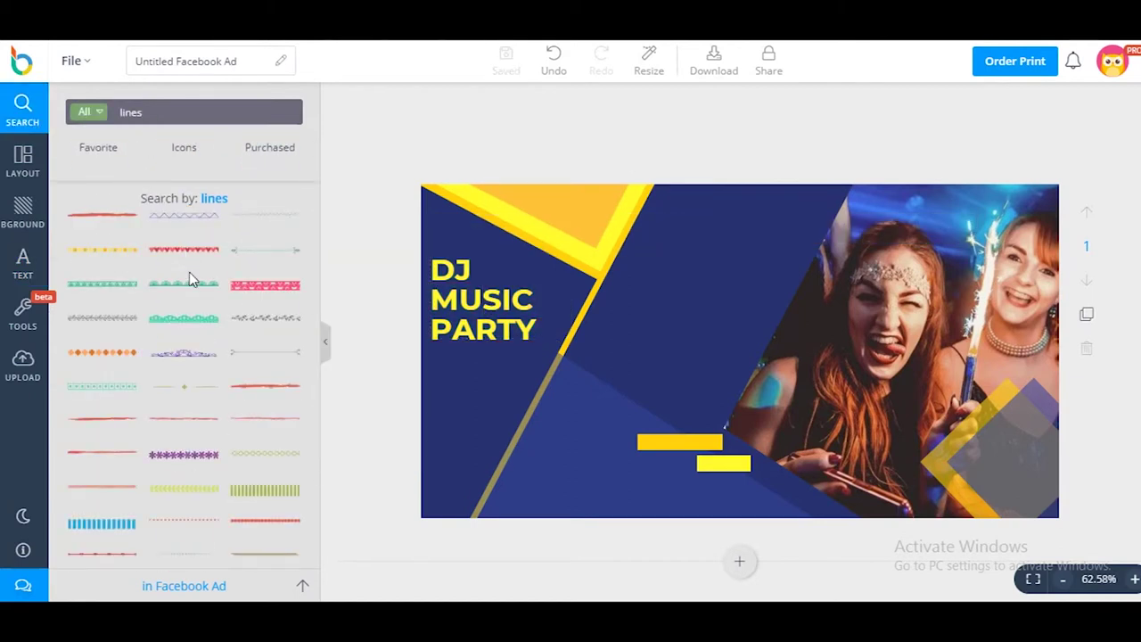
{"action": "scroll", "coordinate": [189, 357], "scroll_direction": "down", "scroll_amount": 2}
{"action": "left_click_drag", "start_coordinate": [256, 422], "coordinate": [502, 354]}
{"action": "left_click", "coordinate": [719, 347]}
{"action": "left_click", "coordinate": [373, 259]}
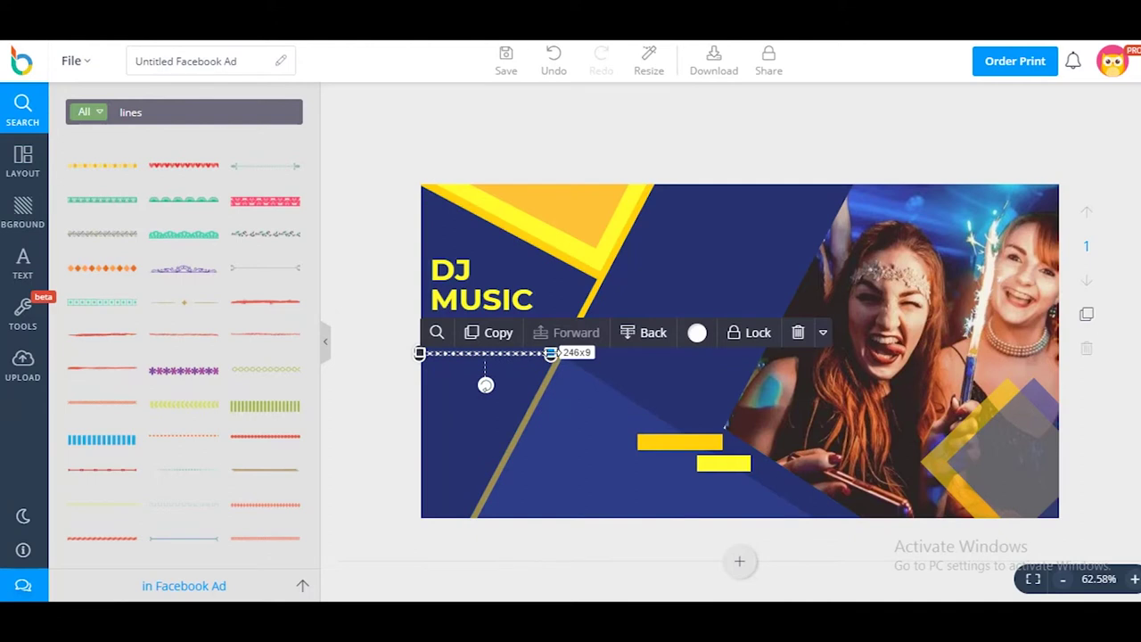
{"action": "left_click", "coordinate": [567, 164]}
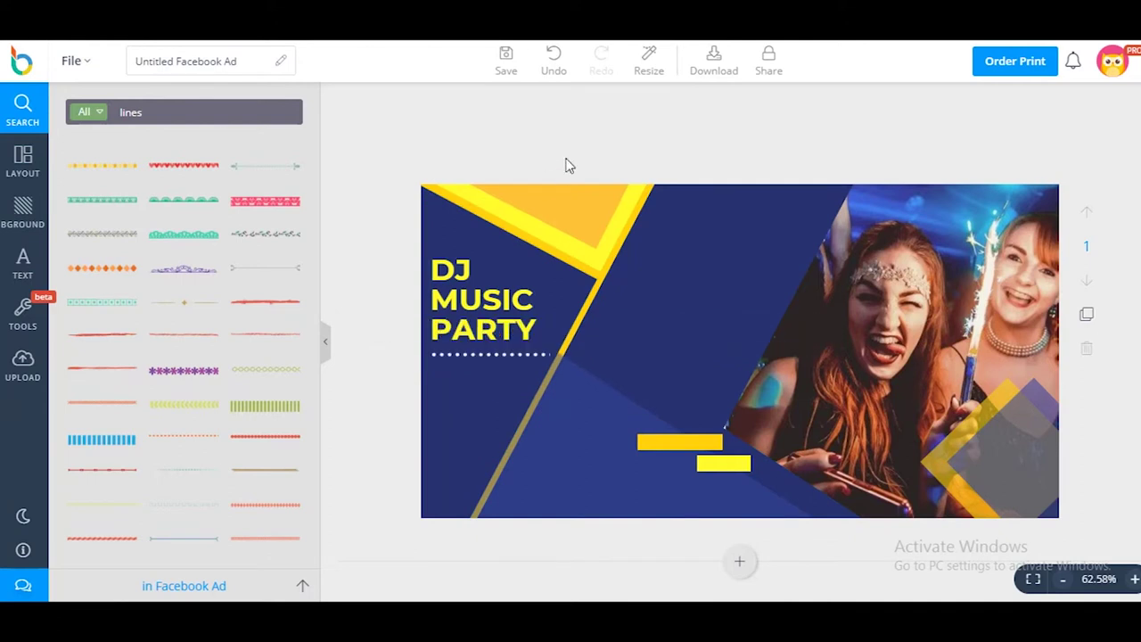
{"action": "left_click", "coordinate": [526, 355]}
{"action": "left_click", "coordinate": [593, 173]}
- Add the subheading "MUSIC EVENT" below the dotted line
{"action": "left_click", "coordinate": [1135, 580]}
{"action": "left_click", "coordinate": [1135, 580]}
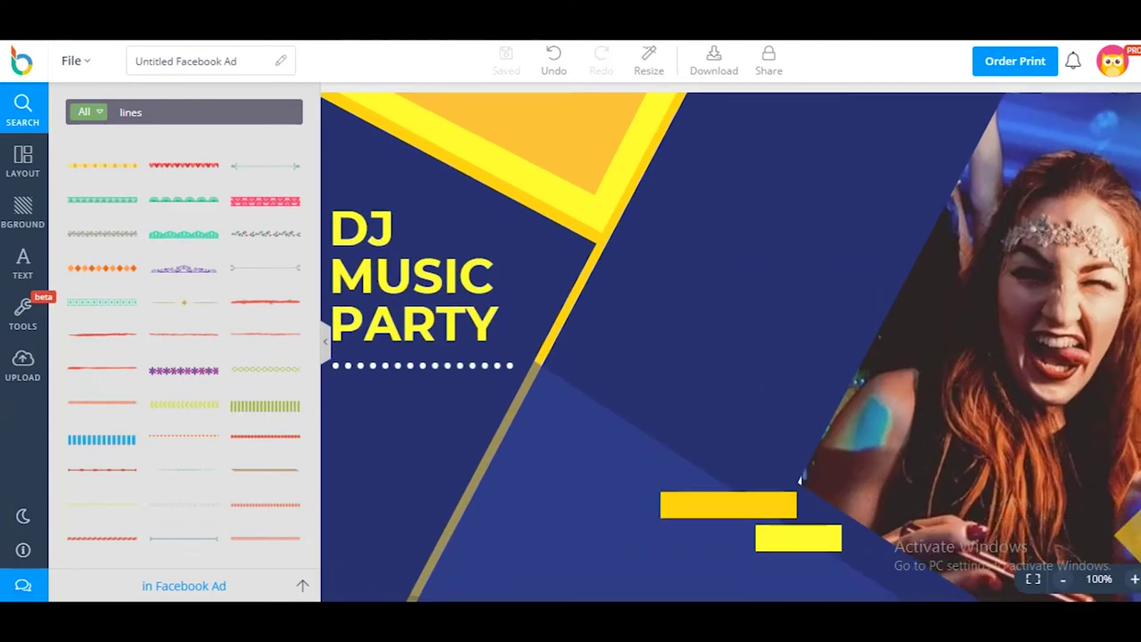
{"action": "scroll", "coordinate": [917, 573], "scroll_direction": "down", "scroll_amount": 2}
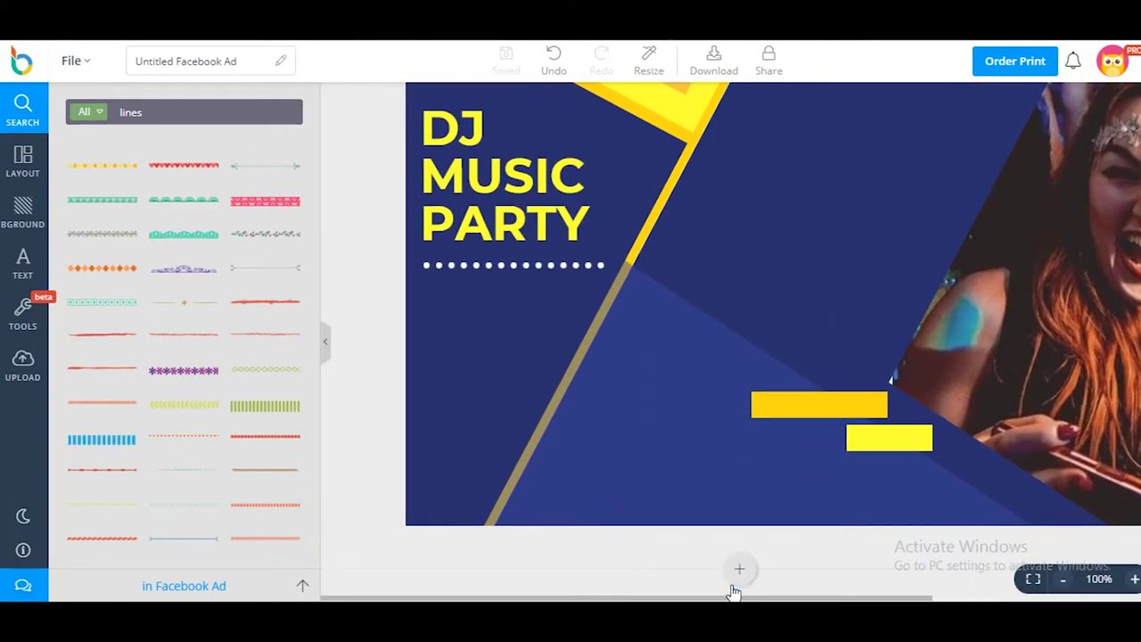
{"action": "left_click", "coordinate": [25, 264]}
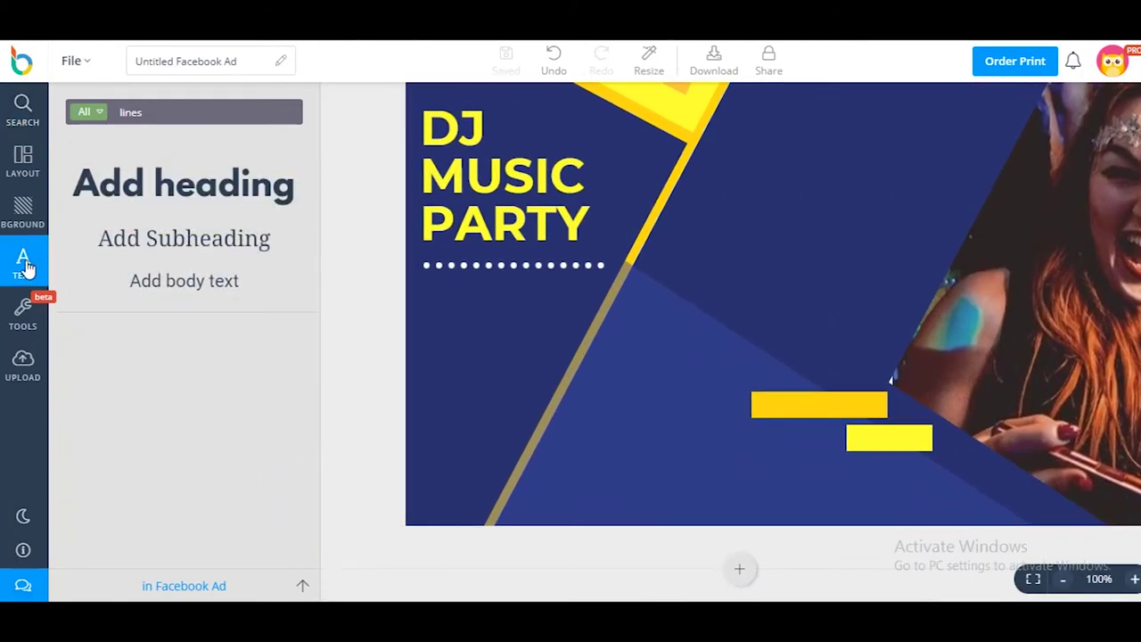
{"action": "left_click_drag", "start_coordinate": [140, 255], "coordinate": [522, 325]}
{"action": "type", "text": "MU"}
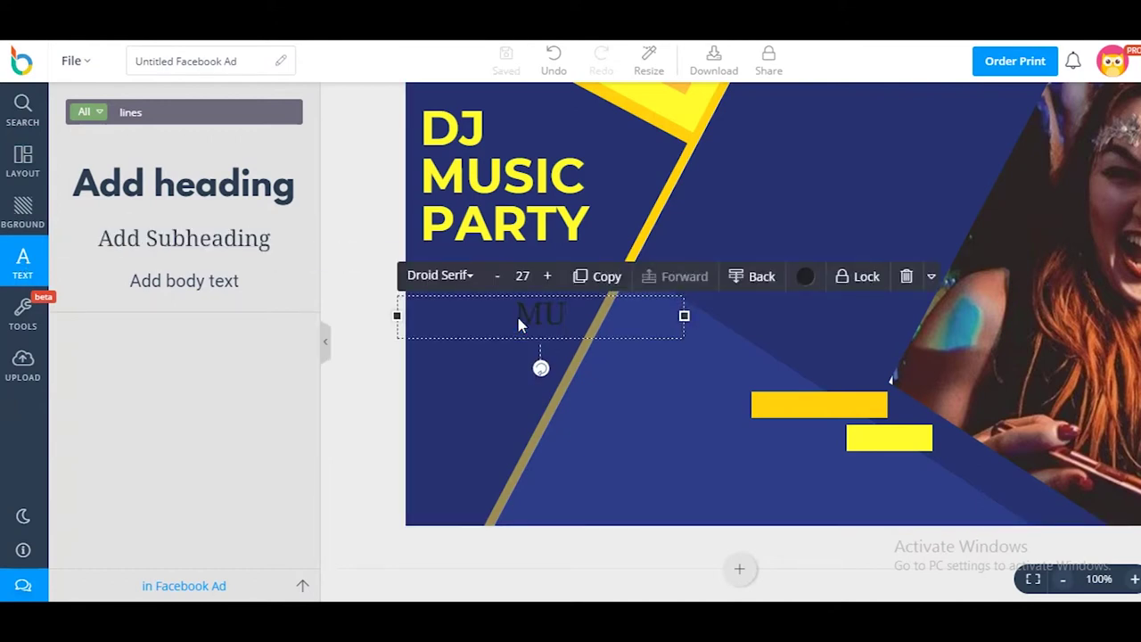
- Format the subheading in white Montserrat at size 14 and align it beneath the dotted line's left end
{"action": "left_click", "coordinate": [805, 277]}
{"action": "left_click", "coordinate": [271, 330]}
{"action": "left_click", "coordinate": [467, 276]}
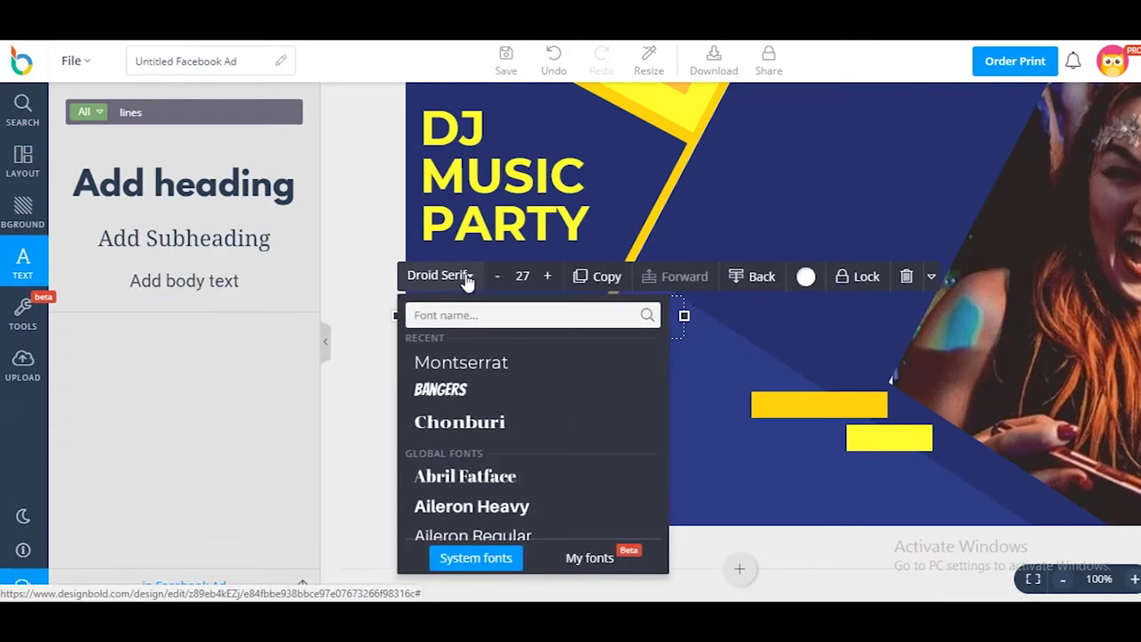
{"action": "left_click", "coordinate": [461, 363]}
{"action": "left_click", "coordinate": [511, 281]}
{"action": "left_click", "coordinate": [512, 282]}
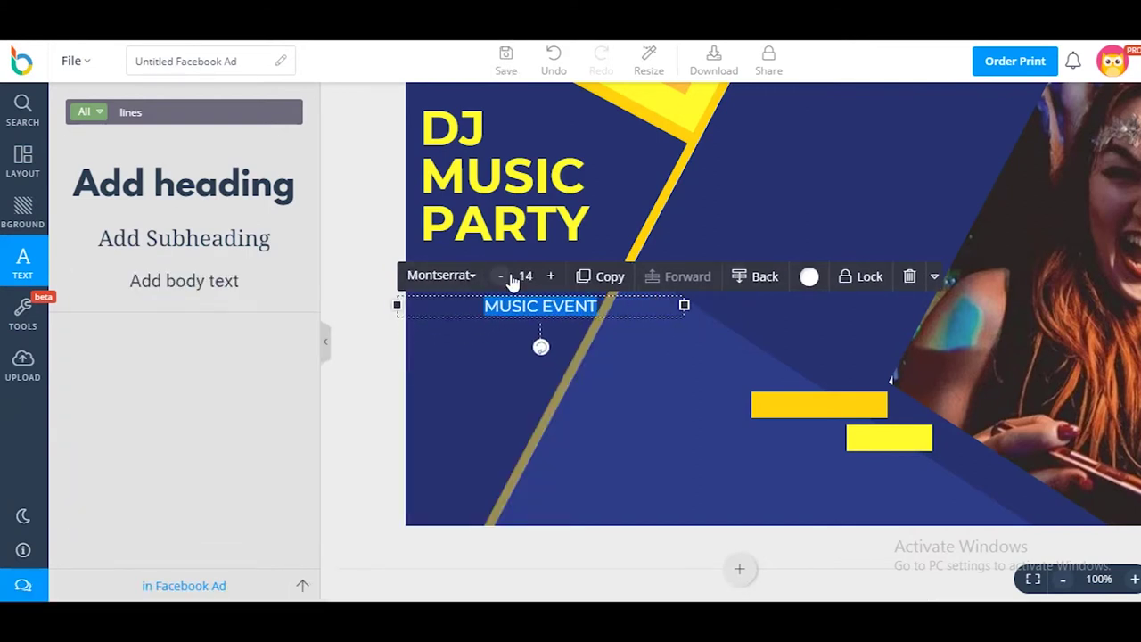
{"action": "left_click_drag", "start_coordinate": [560, 321], "coordinate": [498, 305]}
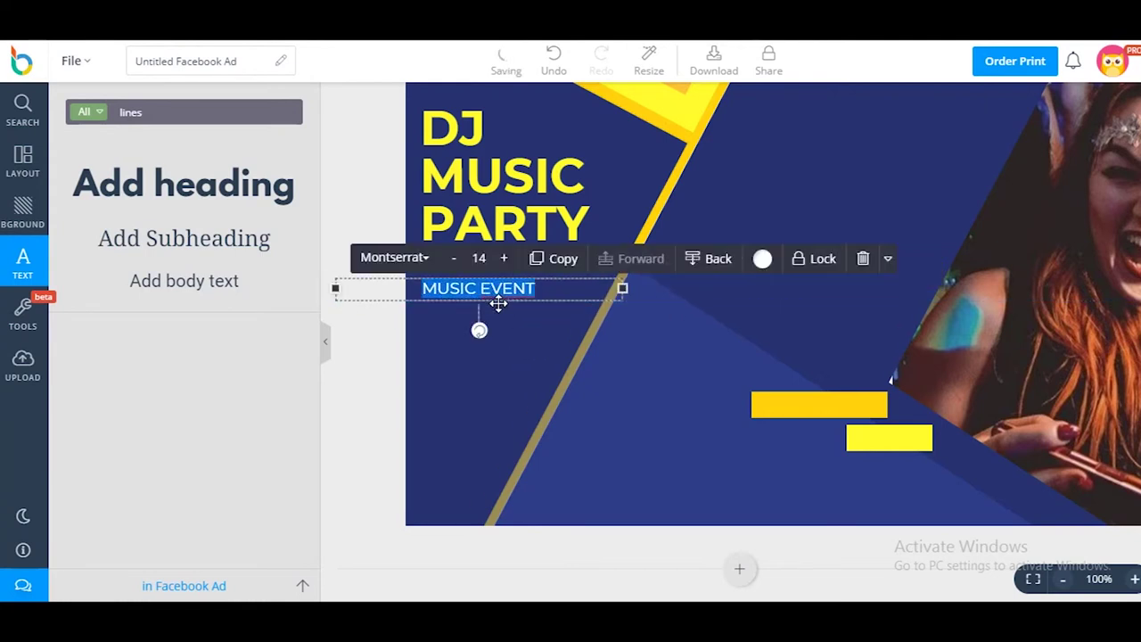
{"action": "left_click", "coordinate": [538, 260]}
{"action": "left_click", "coordinate": [509, 328]}
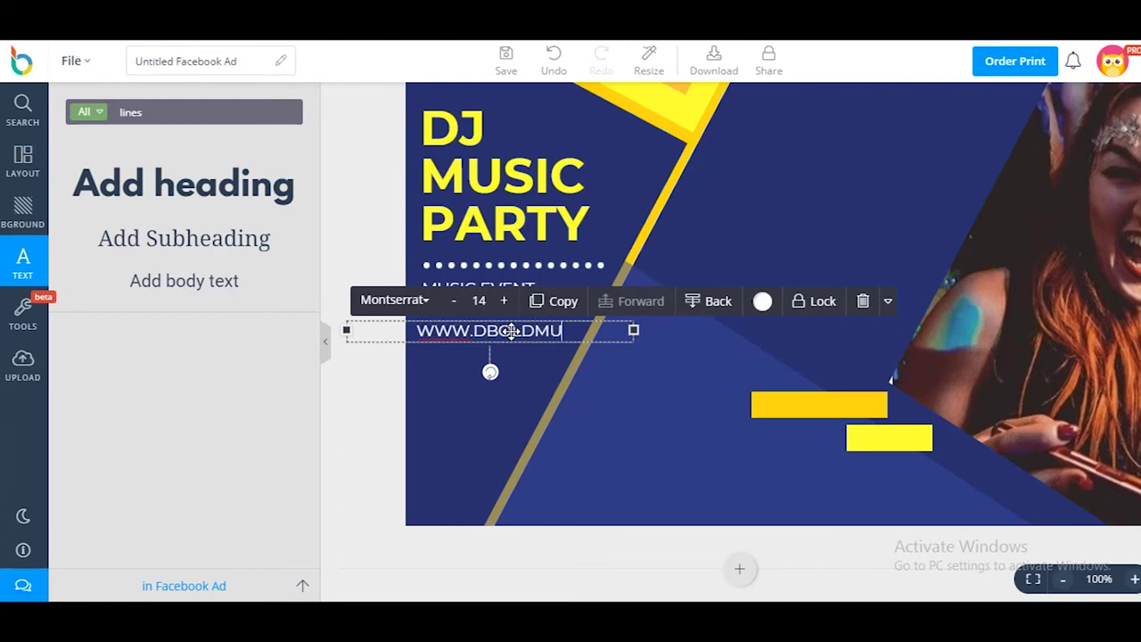
{"action": "left_click", "coordinate": [455, 304]}
{"action": "left_click", "coordinate": [455, 303]}
{"action": "left_click_drag", "start_coordinate": [479, 337], "coordinate": [491, 323]}
{"action": "left_click", "coordinate": [382, 397]}
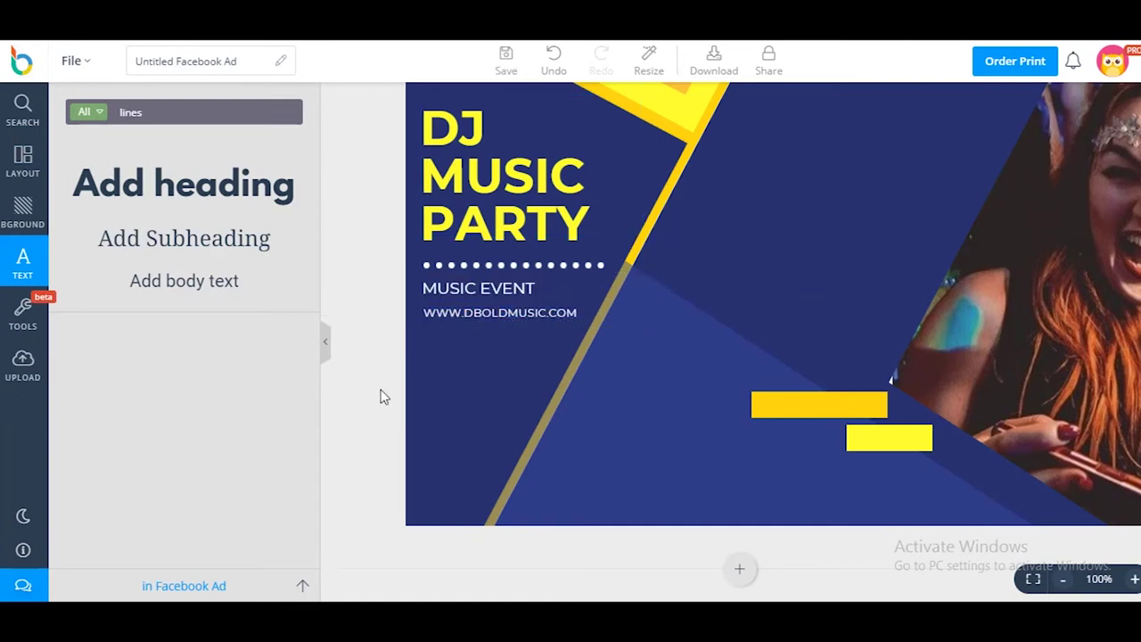
- Add a new subheading reading "8" below the web address and color it bright yellow
{"action": "left_click", "coordinate": [183, 239]}
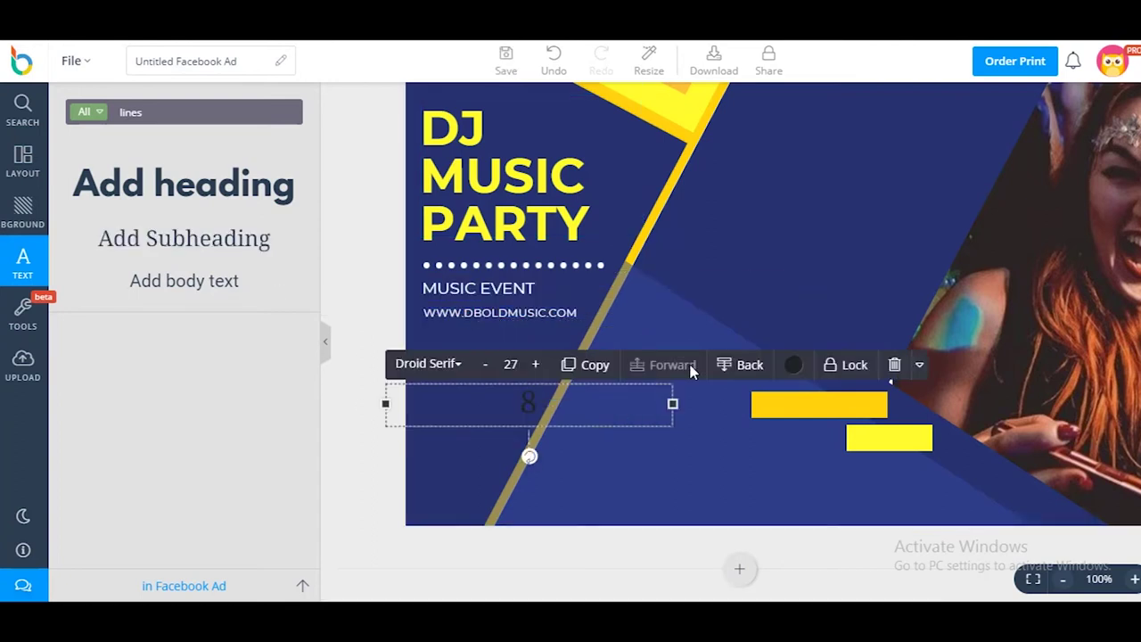
{"action": "left_click", "coordinate": [788, 365]}
{"action": "left_click", "coordinate": [286, 282]}
{"action": "left_click", "coordinate": [344, 282]}
- Set the "8" in large Oswald type, narrow its text box, and place it beneath the web address
{"action": "left_click", "coordinate": [460, 367]}
{"action": "scroll", "coordinate": [449, 514], "scroll_direction": "down", "scroll_amount": 5}
{"action": "left_click", "coordinate": [449, 512]}
{"action": "left_click", "coordinate": [503, 365]}
{"action": "left_click", "coordinate": [505, 499]}
{"action": "left_click_drag", "start_coordinate": [673, 420], "coordinate": [437, 423]}
{"action": "left_click_drag", "start_coordinate": [417, 388], "coordinate": [453, 326]}
{"action": "double_click", "coordinate": [452, 327]}
- Duplicate the yellow "8", change the copy to a smaller "PM", and place it just beside the number
{"action": "left_click_drag", "start_coordinate": [174, 244], "coordinate": [605, 416]}
{"action": "left_click", "coordinate": [554, 61]}
{"action": "left_click", "coordinate": [434, 361]}
{"action": "left_click", "coordinate": [592, 301]}
{"action": "double_click", "coordinate": [493, 370]}
{"action": "type", "text": "PM"}
{"action": "left_click", "coordinate": [550, 313]}
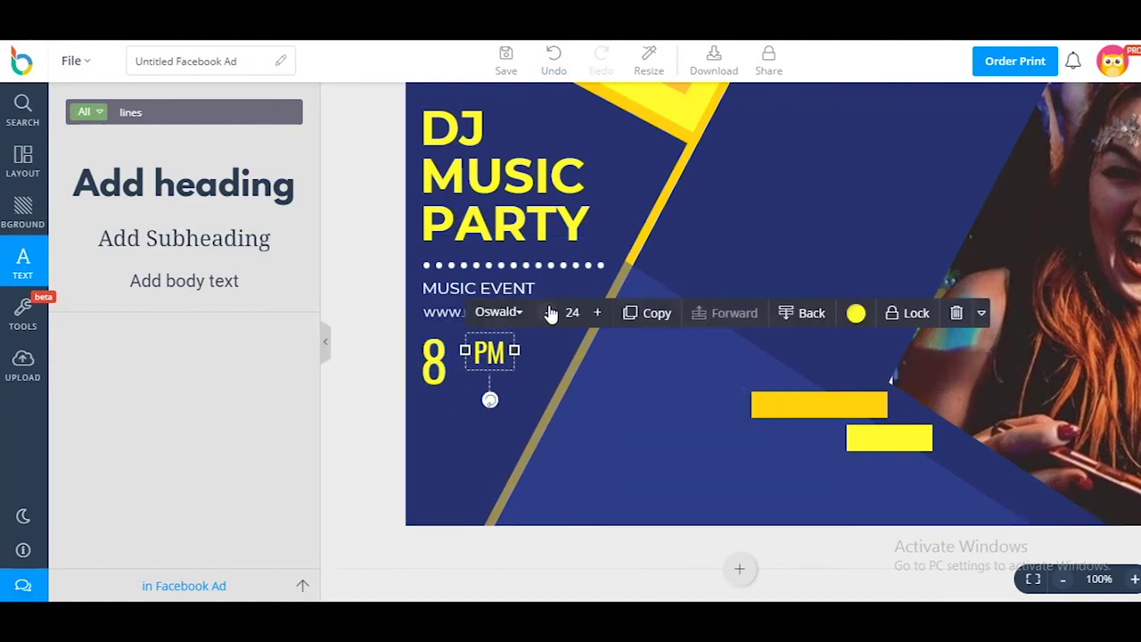
{"action": "left_click", "coordinate": [550, 313]}
{"action": "left_click_drag", "start_coordinate": [499, 364], "coordinate": [477, 381]}
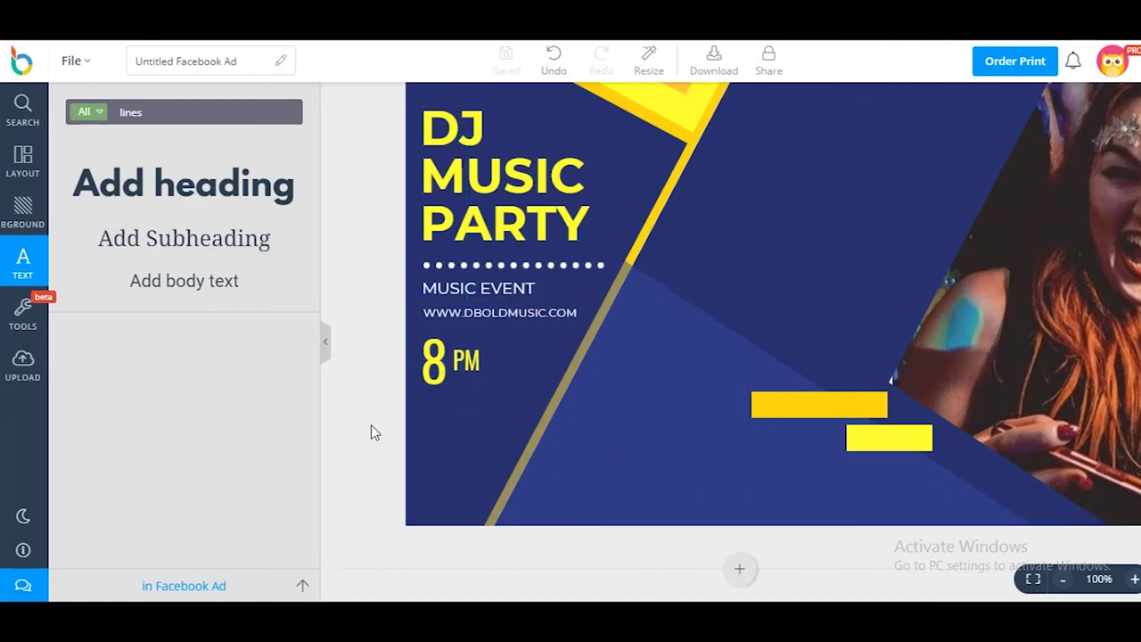
- Add the date "15/7/2018" in white Montserrat and place it next to the PM text
{"action": "left_click", "coordinate": [183, 238]}
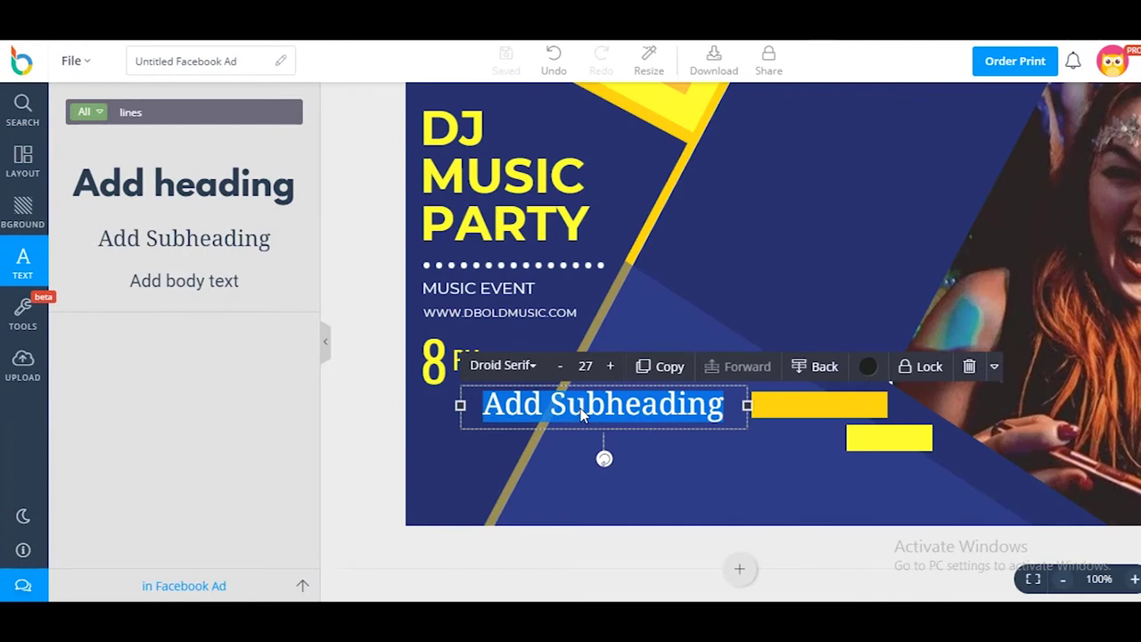
{"action": "type", "text": "15/07/2018"}
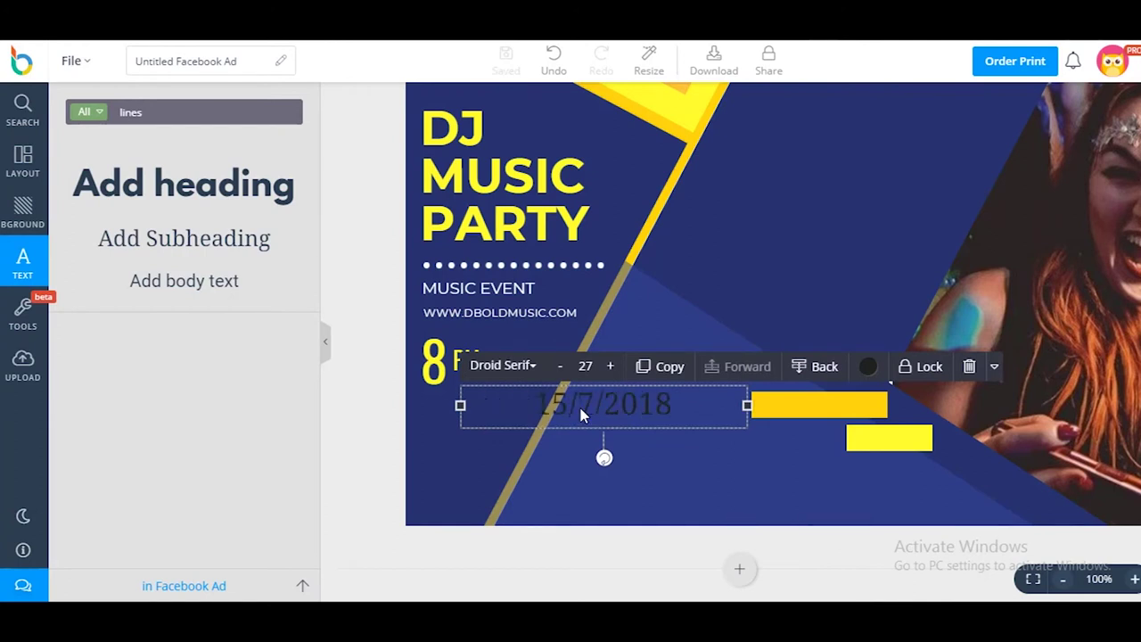
{"action": "left_click", "coordinate": [502, 365]}
{"action": "left_click", "coordinate": [571, 490]}
{"action": "left_click_drag", "start_coordinate": [637, 403], "coordinate": [568, 379]}
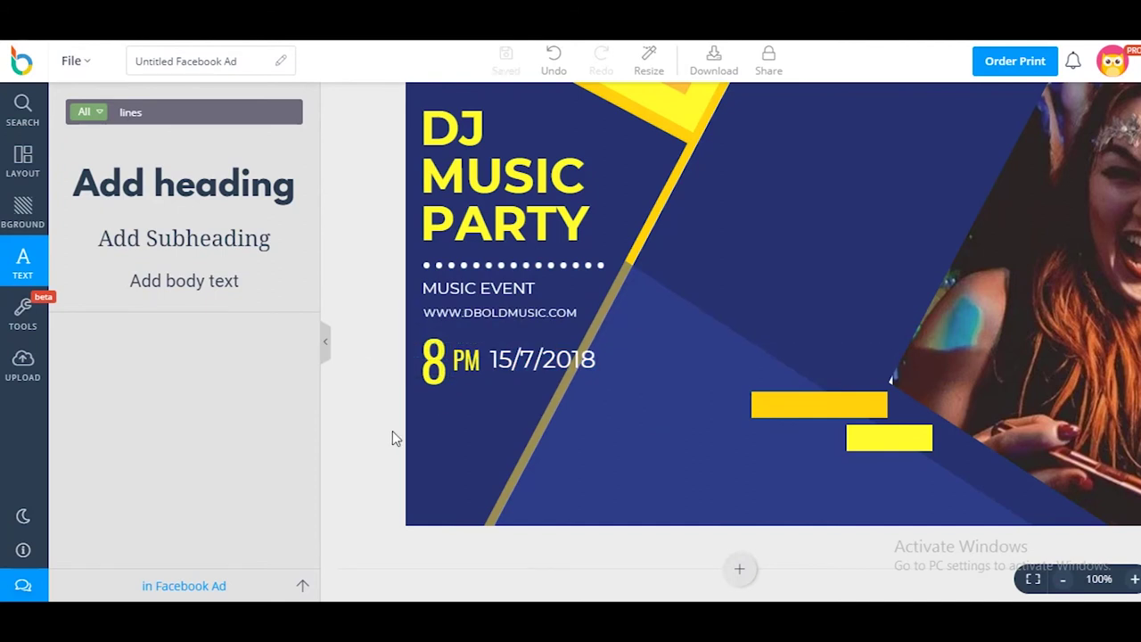
- Add the DJ's name in white Montserrat capitals from a copy of the subheading and place it below the time and date
{"action": "left_click", "coordinate": [479, 288]}
{"action": "left_click", "coordinate": [546, 259]}
{"action": "left_click_drag", "start_coordinate": [503, 306], "coordinate": [482, 416]}
{"action": "key", "text": "ctrl+z"}
{"action": "double_click", "coordinate": [524, 443]}
{"action": "type", "text": "D"}
{"action": "left_click_drag", "start_coordinate": [542, 304], "coordinate": [555, 438]}
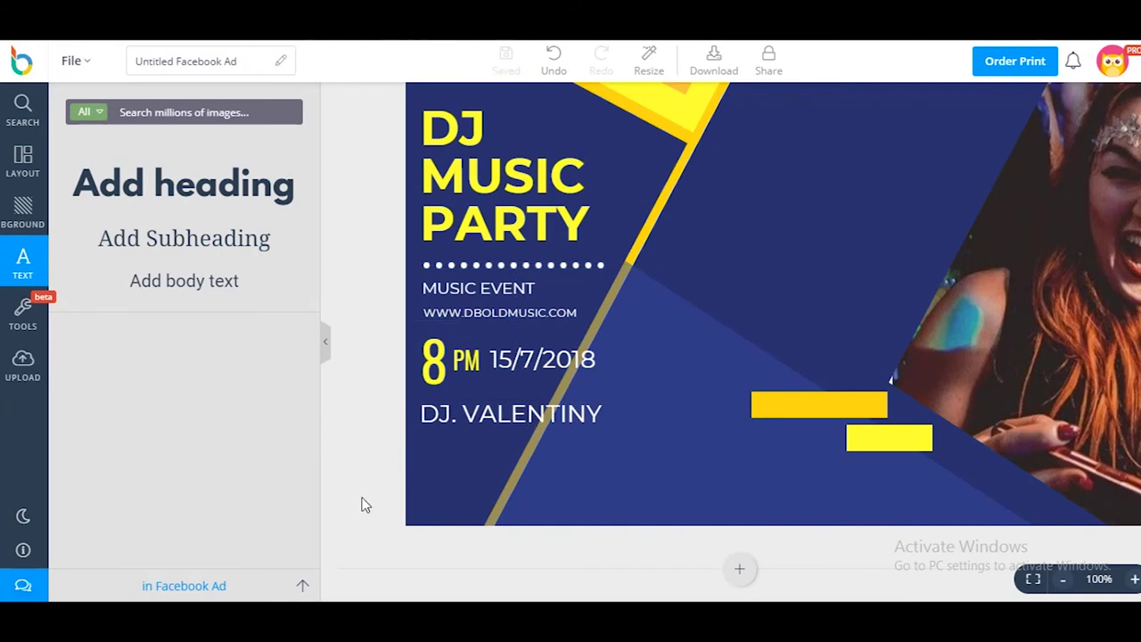
- Duplicate the DJ's name line, replace it with the venue's street address, reduce its size, and align it underneath
{"action": "left_click", "coordinate": [488, 418]}
{"action": "left_click", "coordinate": [576, 378]}
{"action": "left_click_drag", "start_coordinate": [501, 432], "coordinate": [505, 457]}
{"action": "double_click", "coordinate": [505, 456]}
{"action": "type", "text": "249 Gola "}
{"action": "type", "text": "street, ABC district"}
{"action": "key", "text": "ctrl+a"}
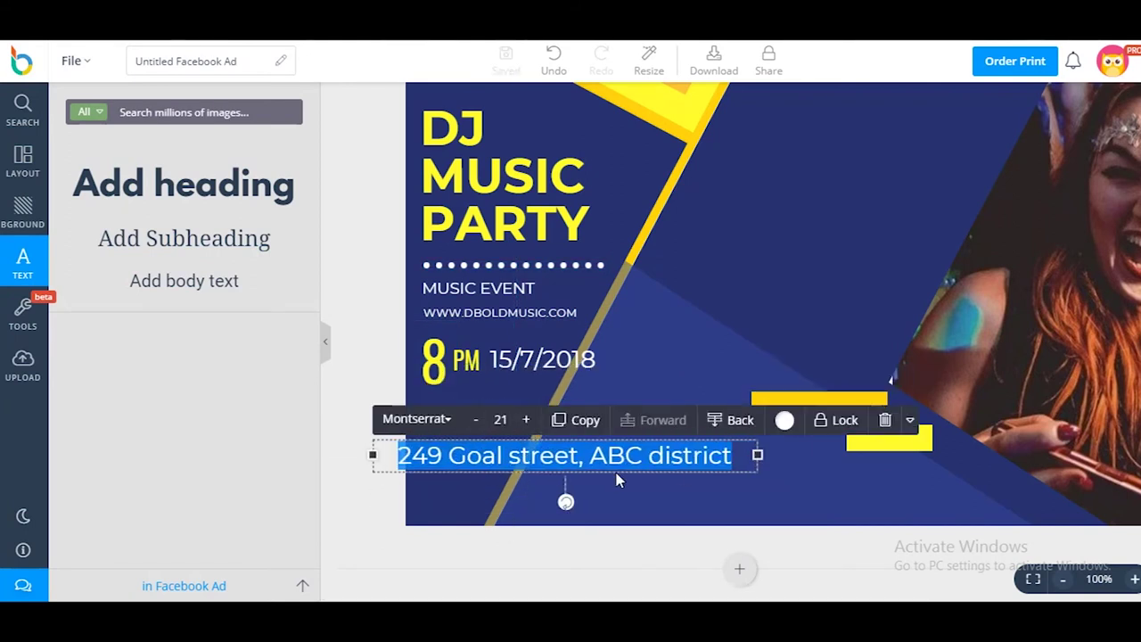
{"action": "left_click", "coordinate": [476, 420]}
{"action": "left_click_drag", "start_coordinate": [556, 457], "coordinate": [523, 449]}
{"action": "left_click", "coordinate": [364, 491]}
- Add the subheading "JOIN NOW" over the gray diamond in the photo's lower corner
{"action": "left_click_drag", "start_coordinate": [745, 598], "coordinate": [968, 598]}
{"action": "left_click_drag", "start_coordinate": [184, 238], "coordinate": [1017, 439]}
{"action": "double_click", "coordinate": [1017, 438]}
{"action": "type", "text": "join now"}
- Format the JOIN NOW text in Montserrat and reduce its size to fit inside the diamond
{"action": "left_click", "coordinate": [810, 394]}
{"action": "left_click", "coordinate": [865, 259]}
{"action": "left_click", "coordinate": [685, 394]}
{"action": "double_click", "coordinate": [1025, 434]}
{"action": "left_click", "coordinate": [339, 393]}
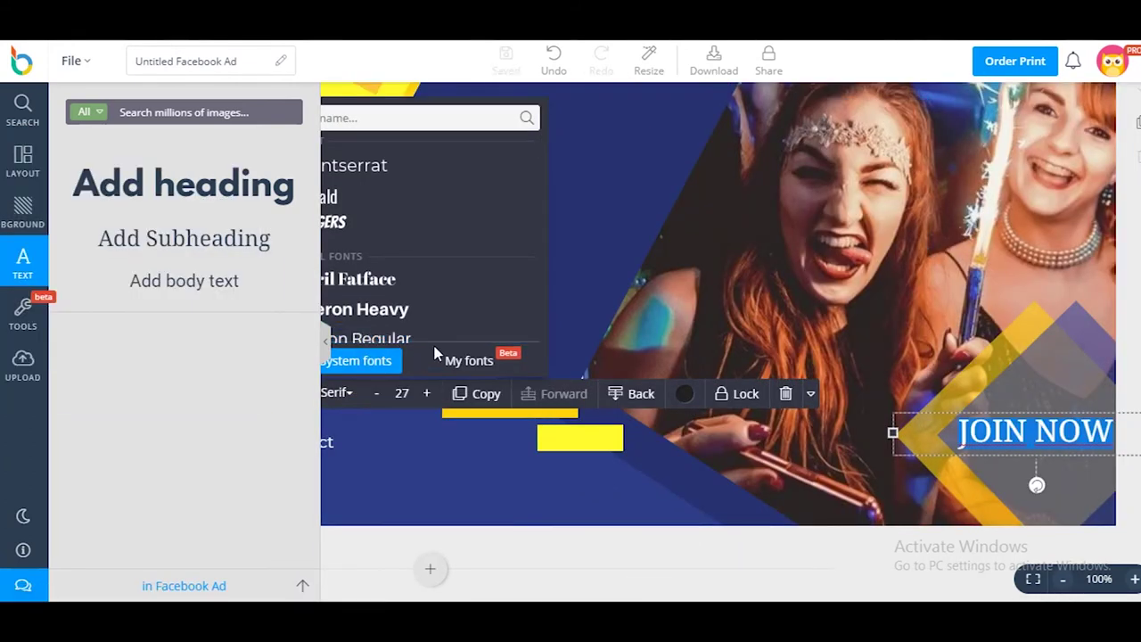
{"action": "left_click", "coordinate": [355, 166]}
{"action": "left_click", "coordinate": [381, 396]}
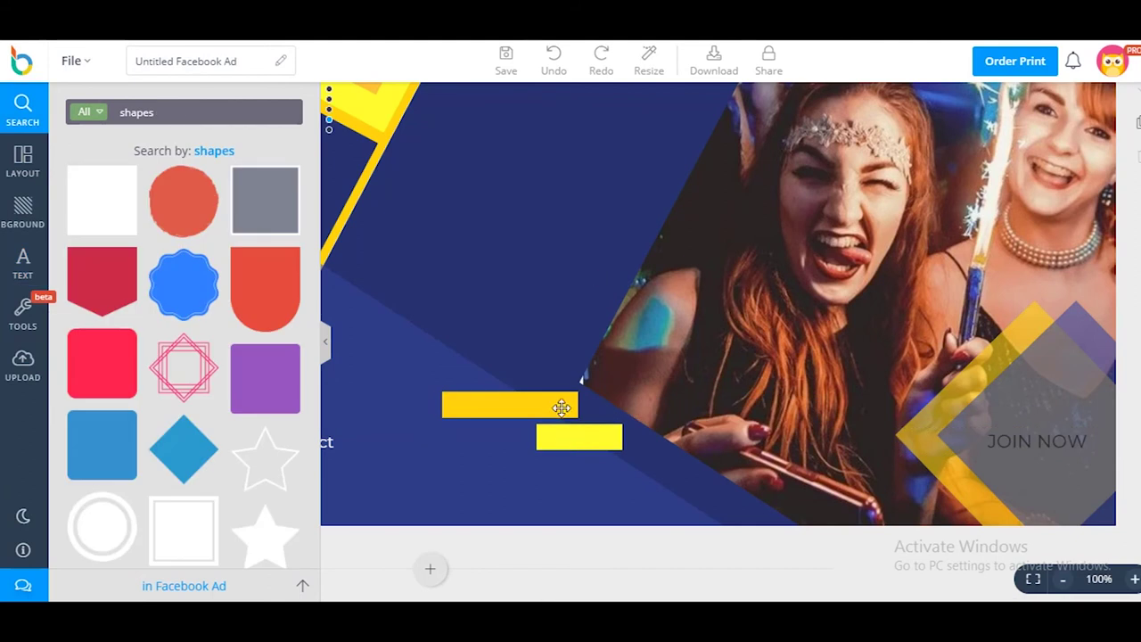
- Duplicate the orange-yellow bar and place the copy behind the JOIN NOW text as a button background
{"action": "left_click", "coordinate": [562, 408]}
{"action": "left_click", "coordinate": [484, 385]}
{"action": "left_click_drag", "start_coordinate": [497, 408], "coordinate": [1096, 441]}
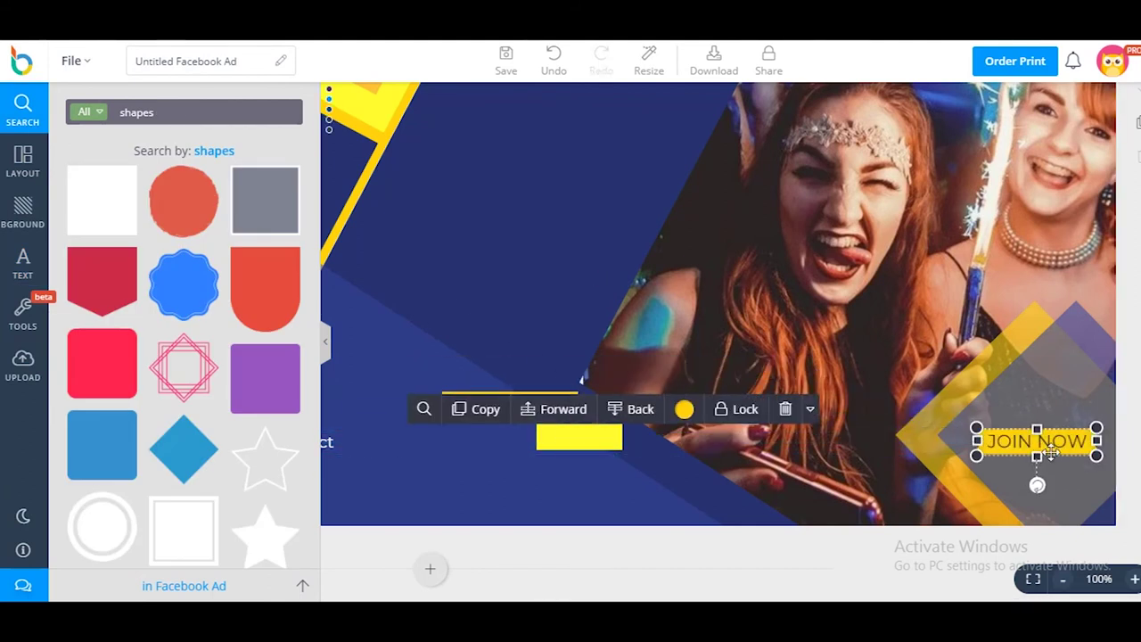
- Download the finished ad as a PNG image and open the downloaded file
{"action": "left_click", "coordinate": [1066, 580]}
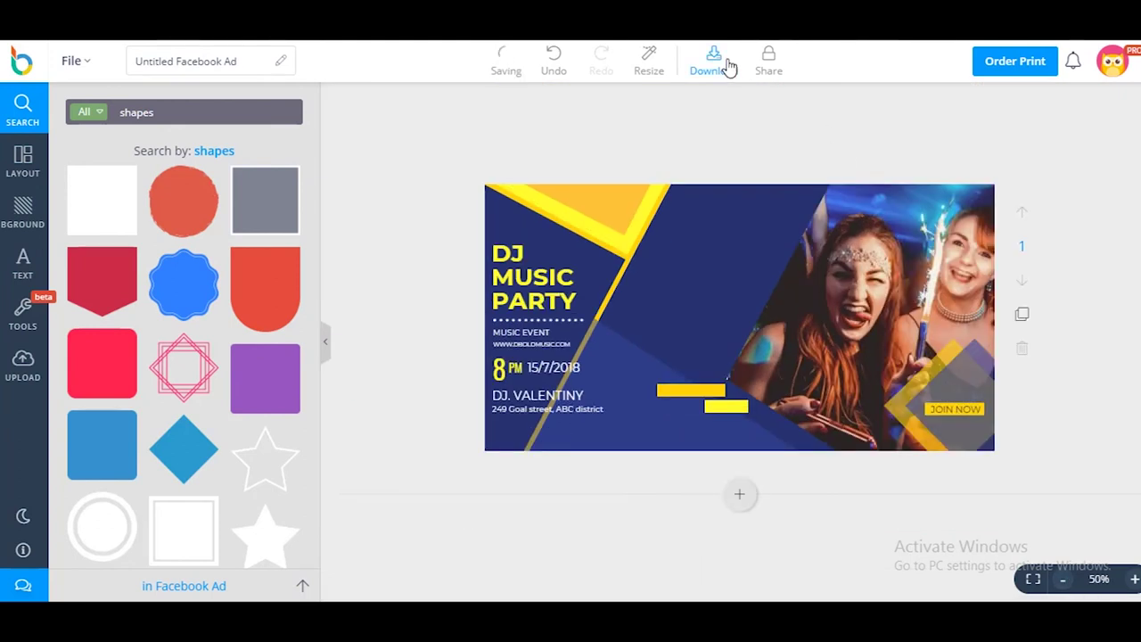
{"action": "left_click", "coordinate": [713, 62]}
{"action": "left_click", "coordinate": [520, 412]}
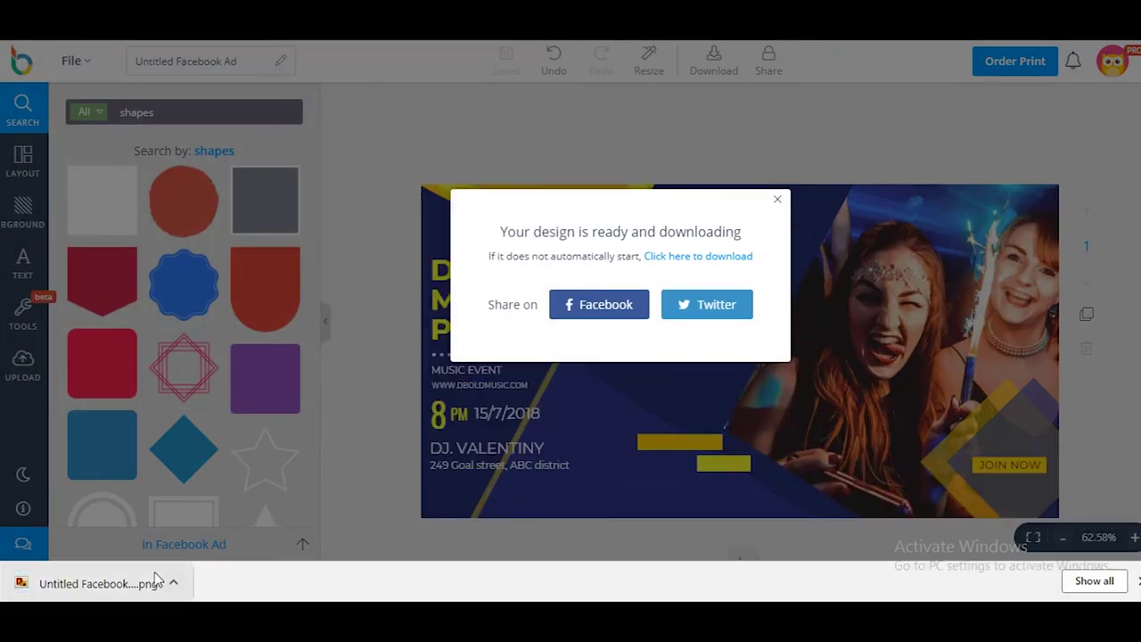
{"action": "left_click", "coordinate": [153, 580]}
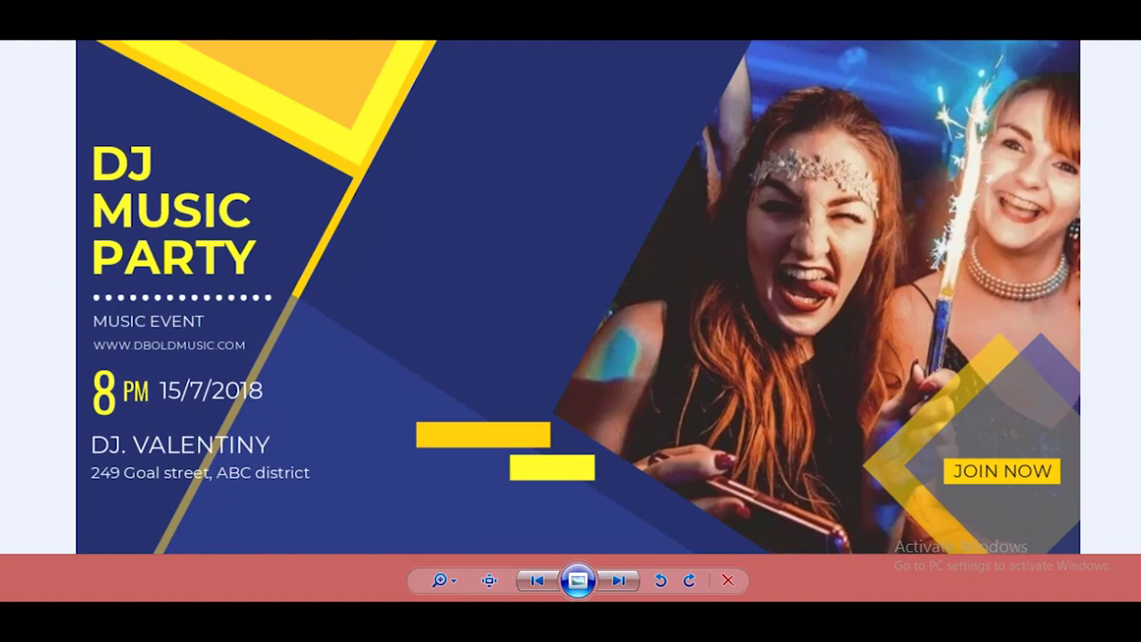